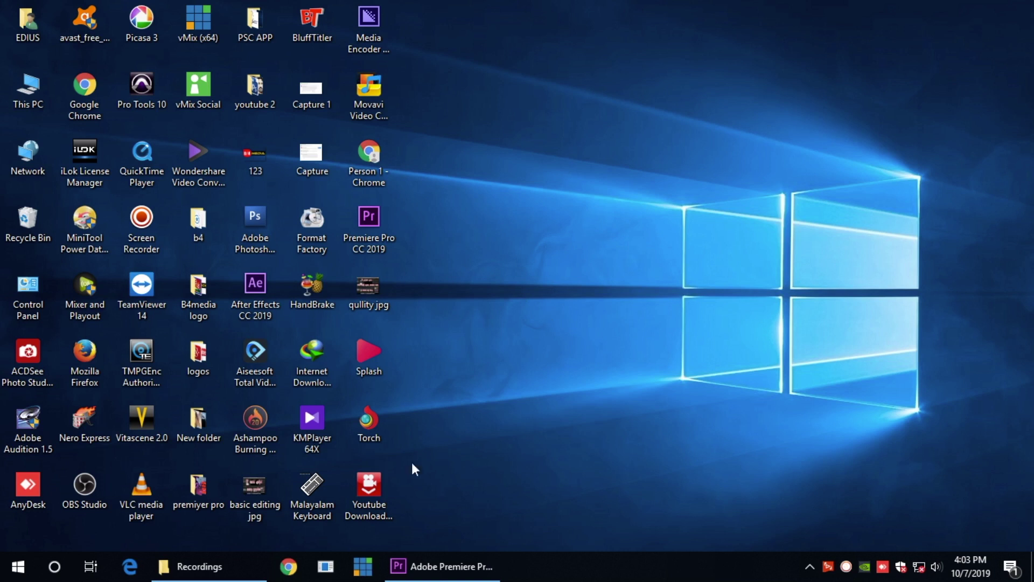
Launch Premiere Pro and bring the demo project window back from the taskbar to fill the screen
{"action": "double_click", "coordinate": [368, 232]}
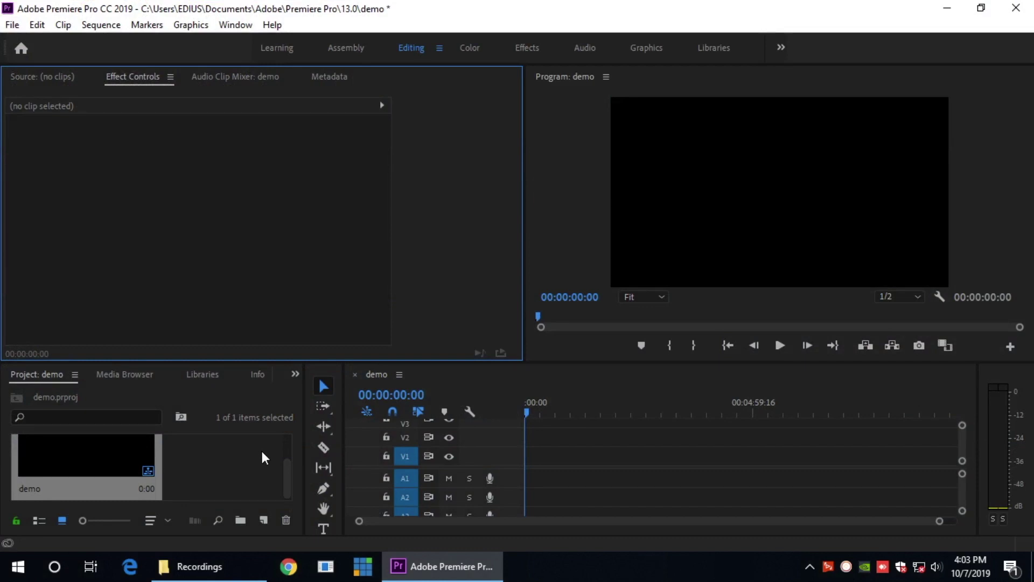
{"action": "left_click", "coordinate": [947, 7]}
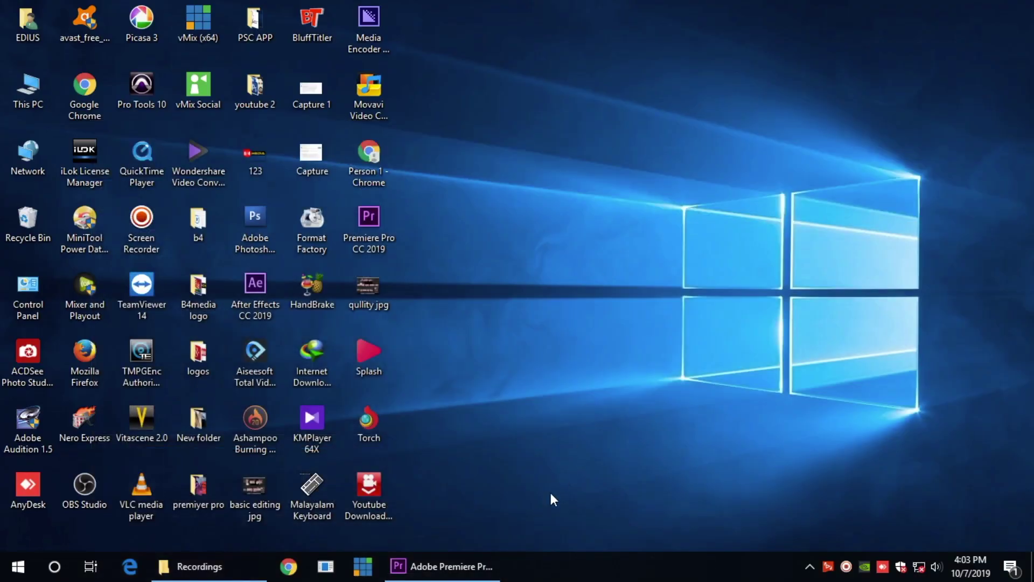
{"action": "left_click", "coordinate": [442, 566]}
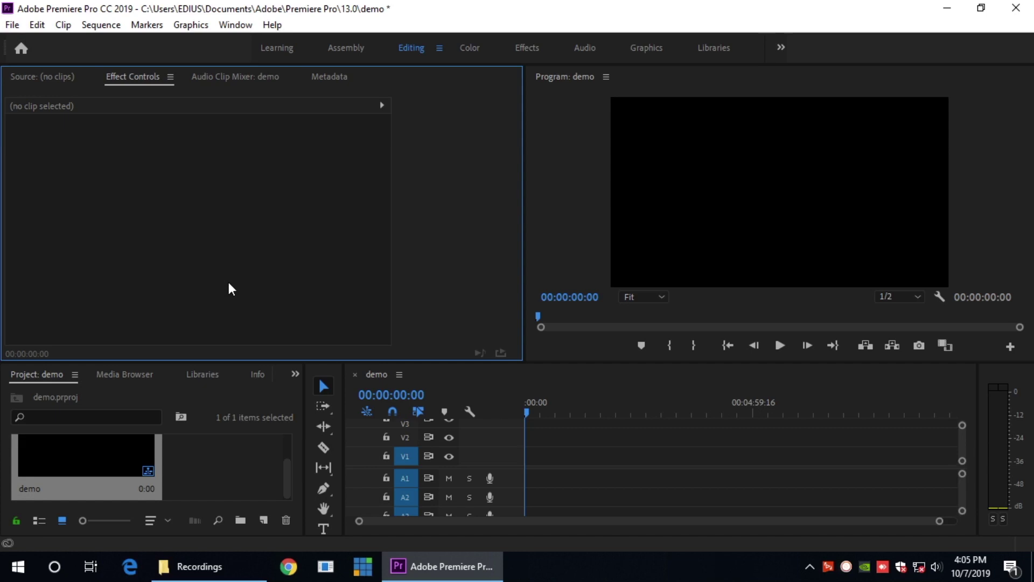
Import the Oru Mezhuthiriyude video into the project
{"action": "right_click", "coordinate": [189, 474]}
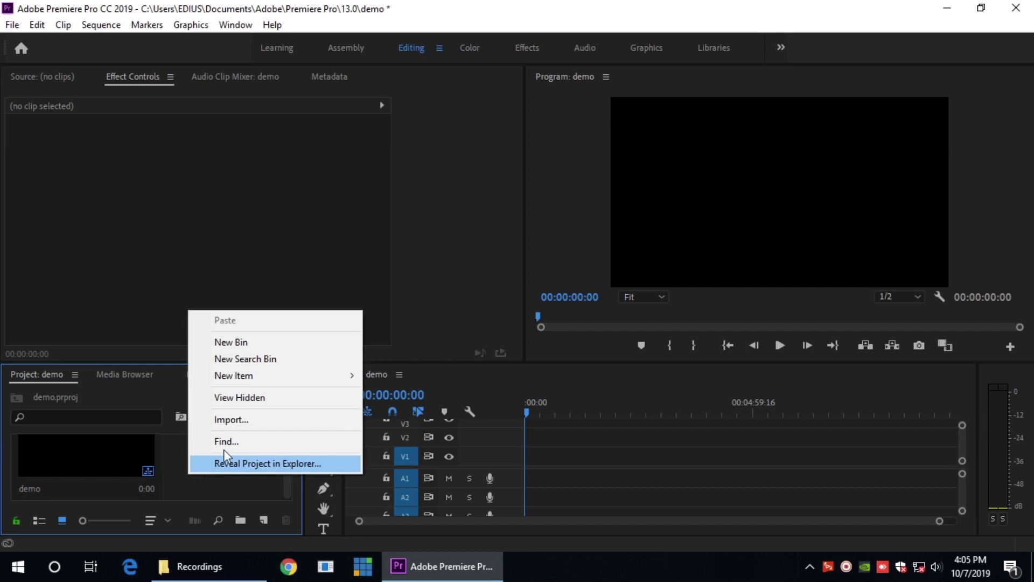
{"action": "left_click", "coordinate": [249, 417]}
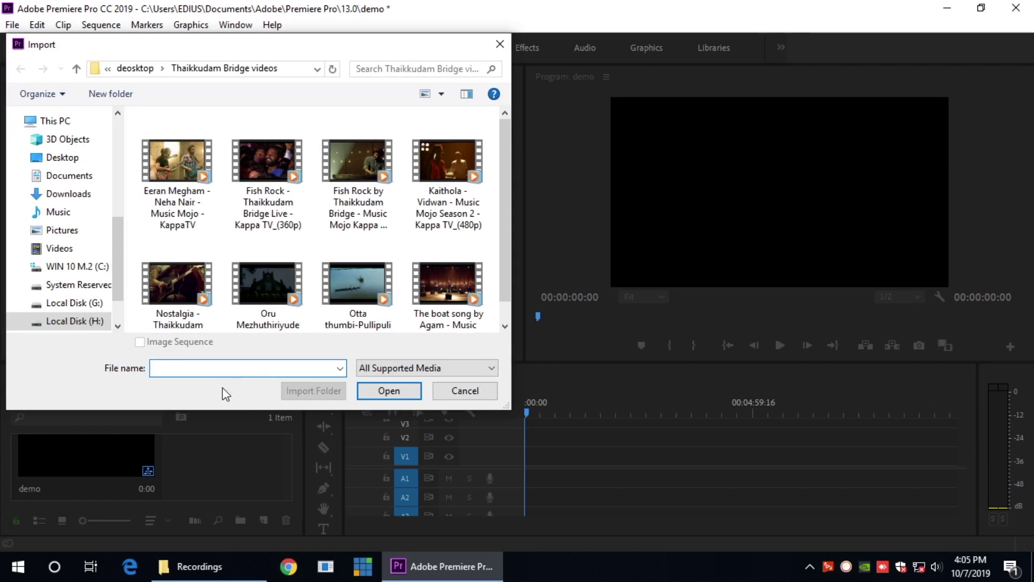
{"action": "scroll", "coordinate": [439, 173], "scroll_direction": "down", "scroll_amount": 1}
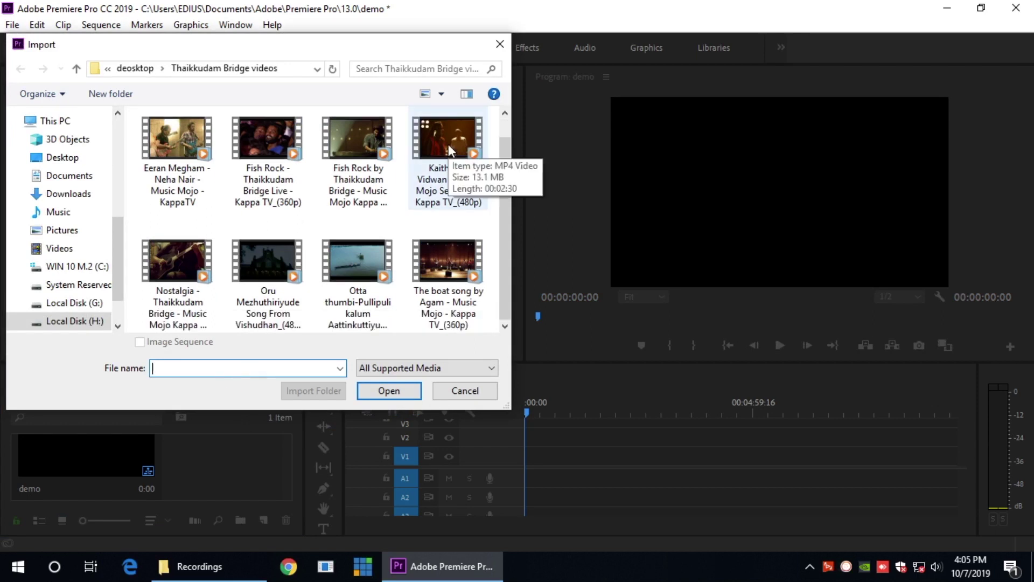
{"action": "left_click", "coordinate": [267, 261]}
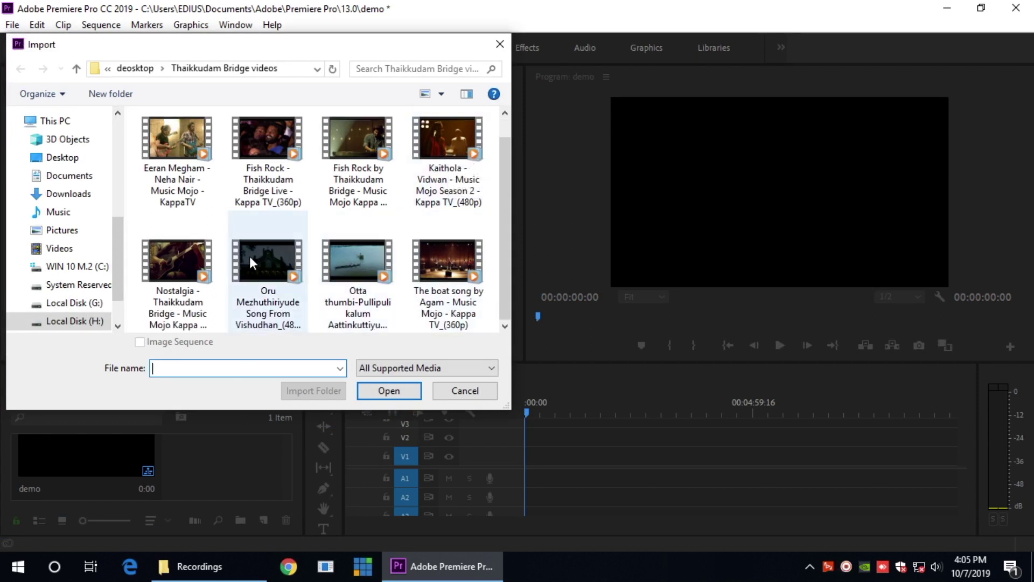
{"action": "left_click", "coordinate": [392, 396]}
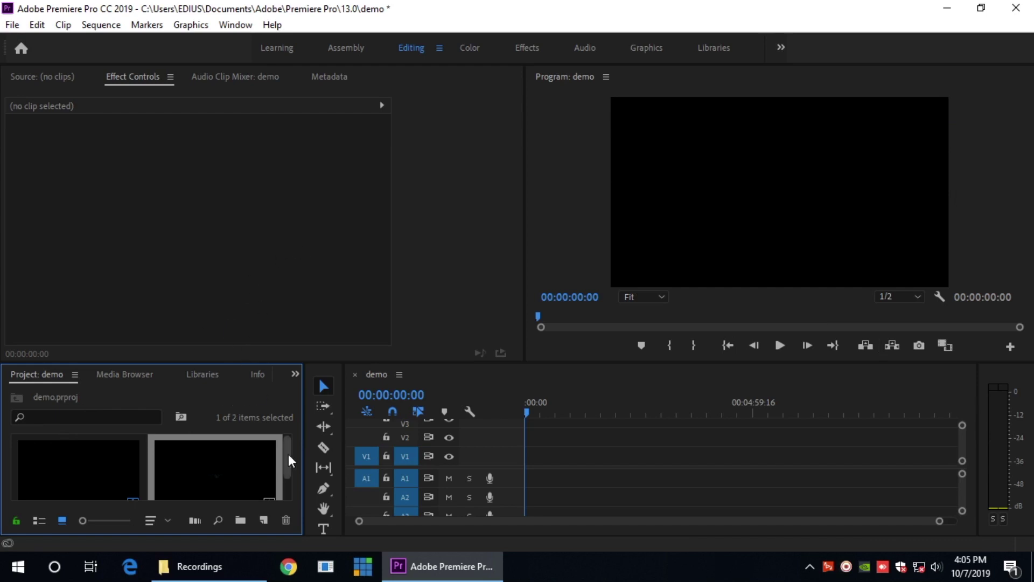
Enlarge the project and timeline area, then clear the Oru Mezhuthiriyude clip from the project
{"action": "left_click_drag", "start_coordinate": [289, 454], "coordinate": [286, 486]}
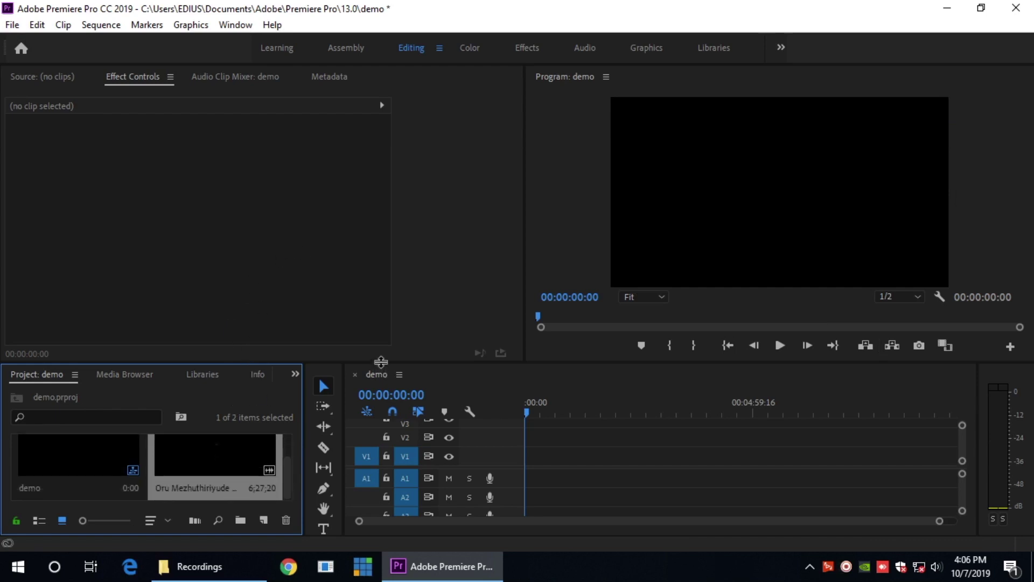
{"action": "left_click_drag", "start_coordinate": [381, 362], "coordinate": [334, 283]}
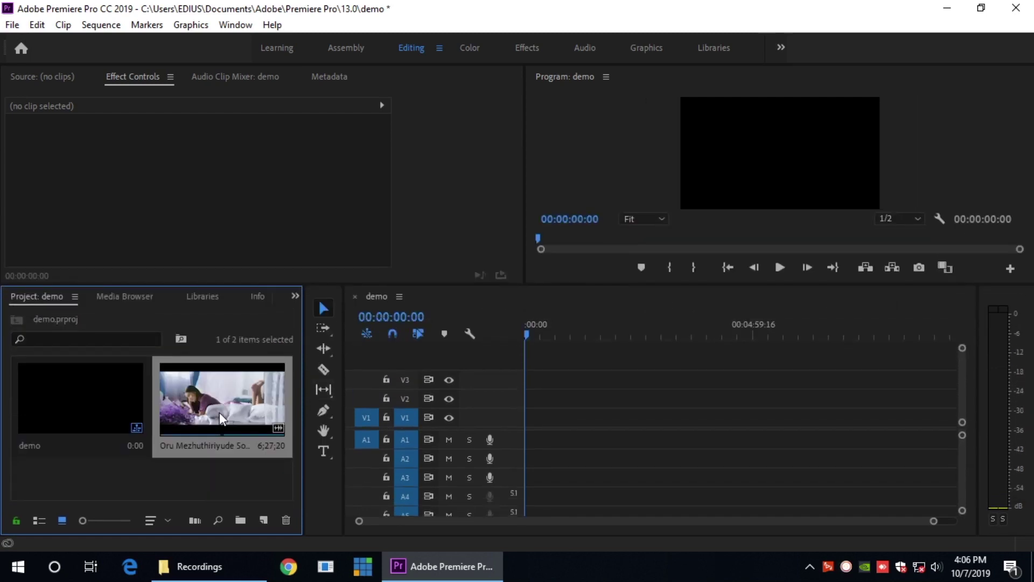
{"action": "right_click", "coordinate": [195, 397]}
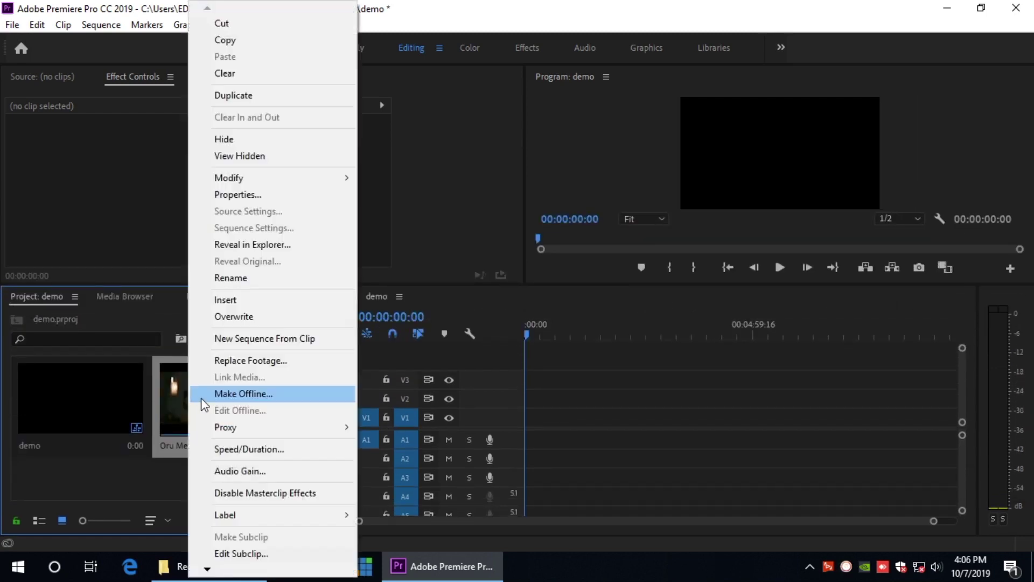
{"action": "left_click", "coordinate": [263, 75]}
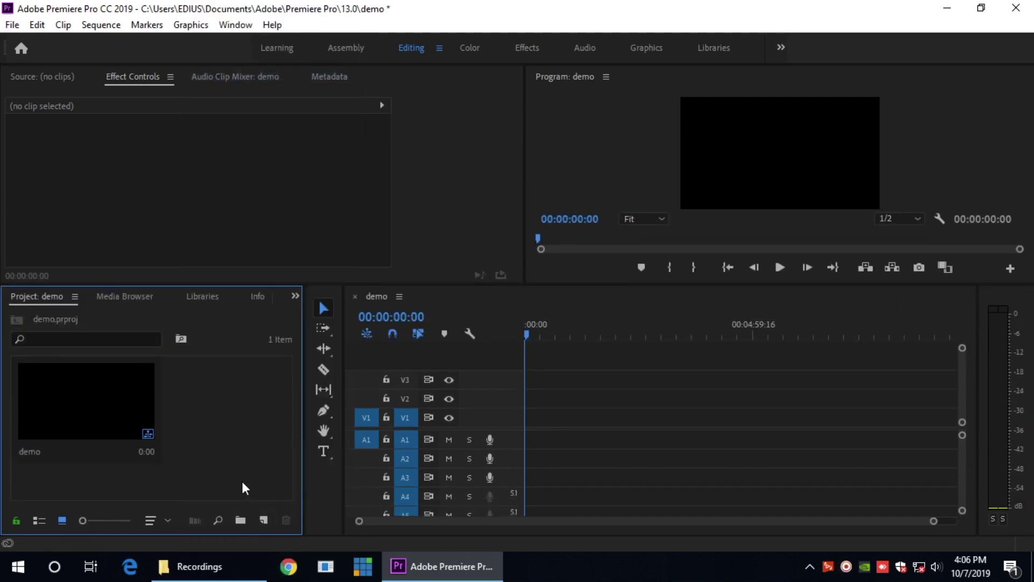
Browse to Local Disk (H:) > Local Disk E > New Videos and drag the Shikkari Shambhu video into Premiere
{"action": "left_click", "coordinate": [980, 9]}
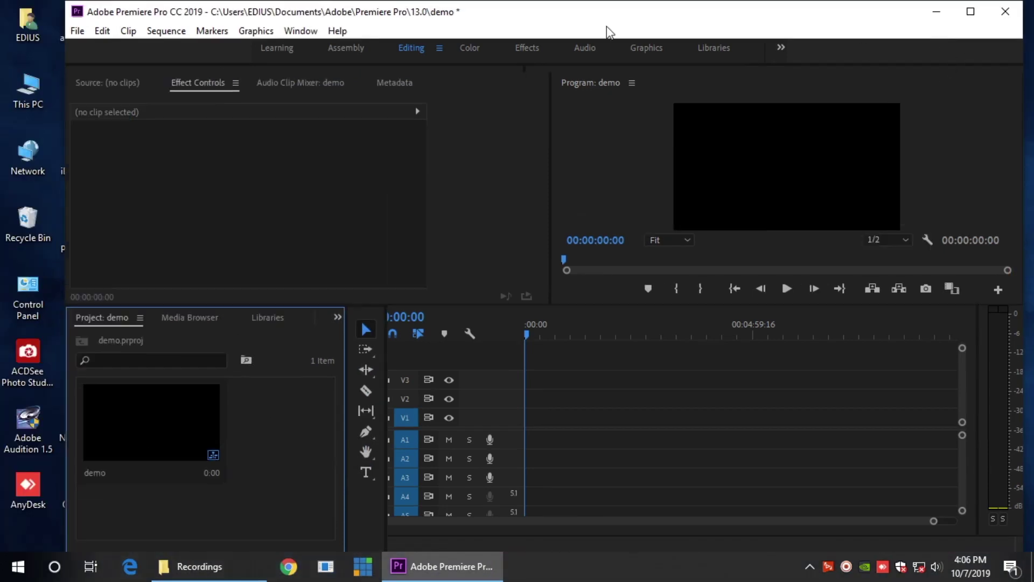
{"action": "double_click", "coordinate": [29, 96]}
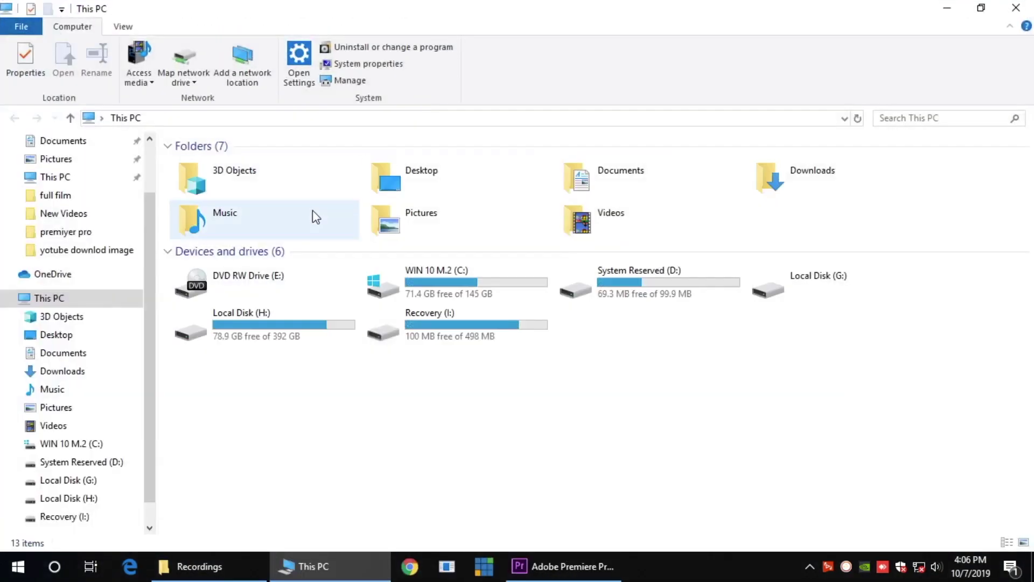
{"action": "double_click", "coordinate": [336, 339]}
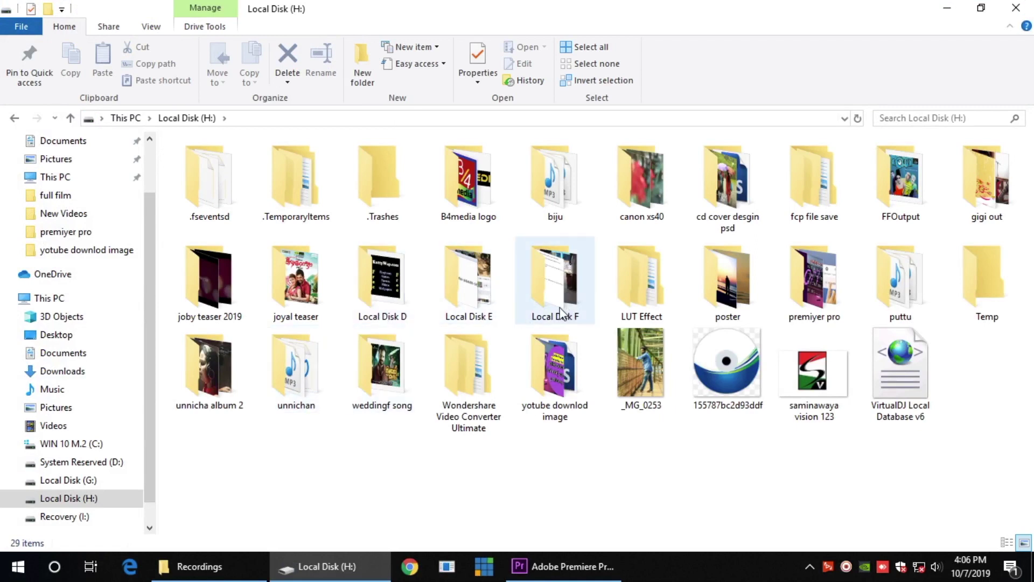
{"action": "left_click", "coordinate": [473, 306]}
{"action": "double_click", "coordinate": [473, 306]}
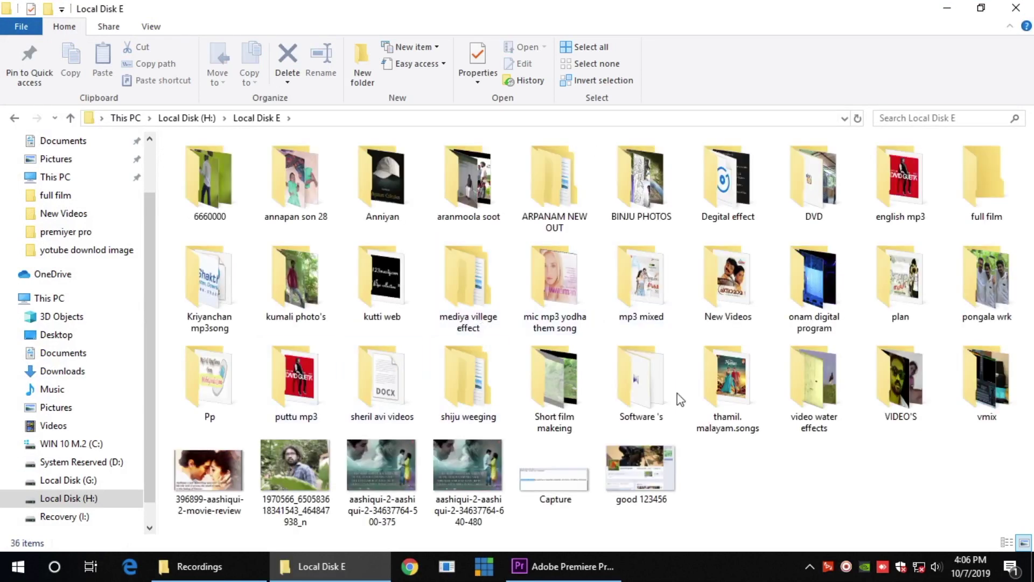
{"action": "double_click", "coordinate": [728, 280]}
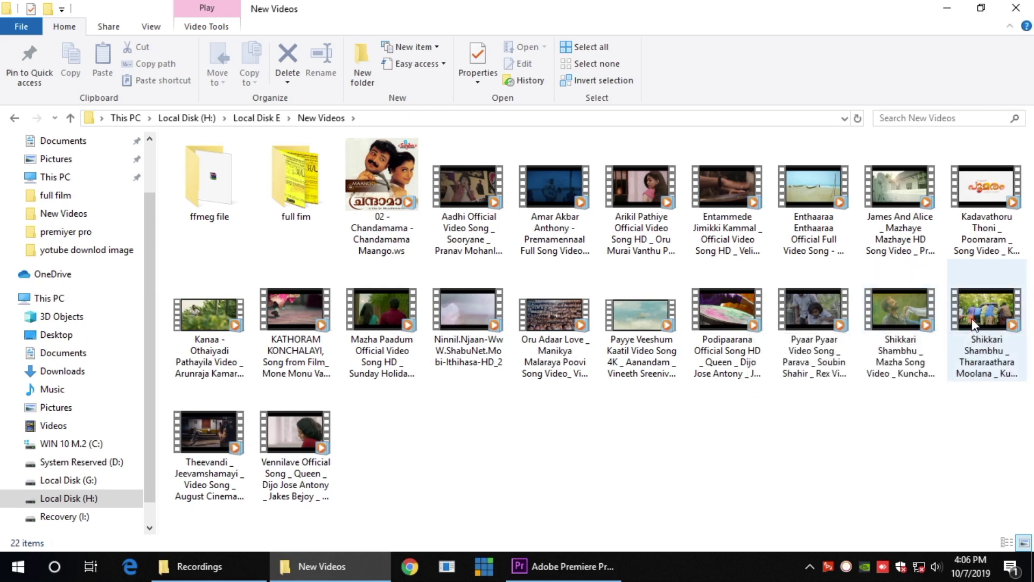
{"action": "left_click_drag", "start_coordinate": [974, 302], "coordinate": [276, 479]}
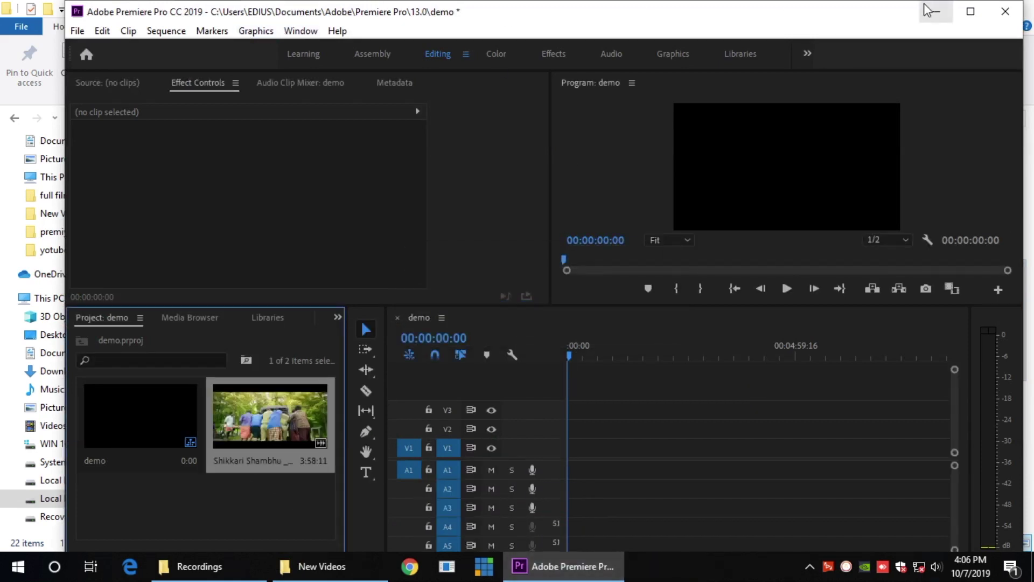
Maximize Premiere, load the Shikkari Shambhu clip in the Source monitor, and drag it onto the demo timeline
{"action": "left_click", "coordinate": [971, 12]}
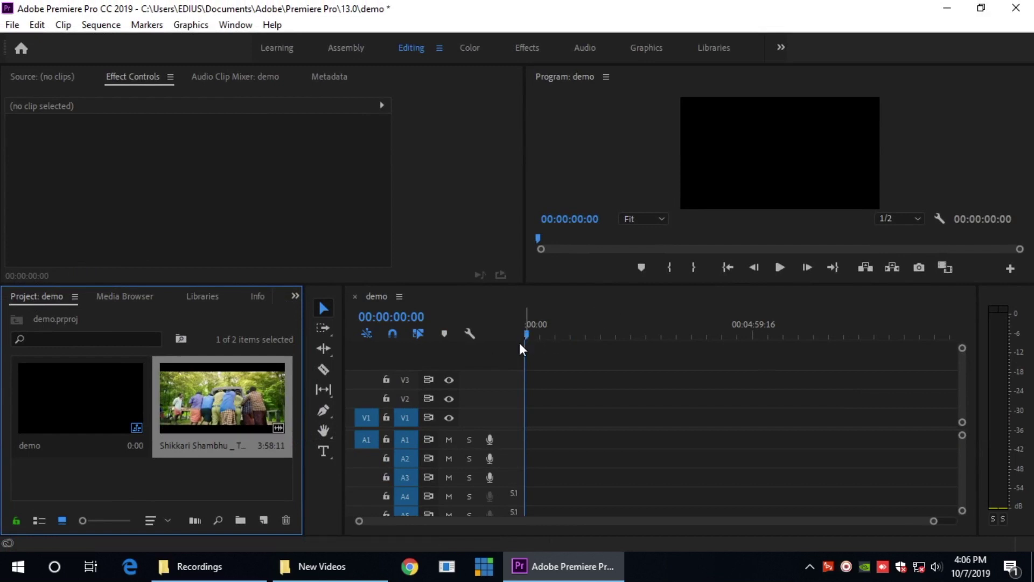
{"action": "double_click", "coordinate": [221, 395]}
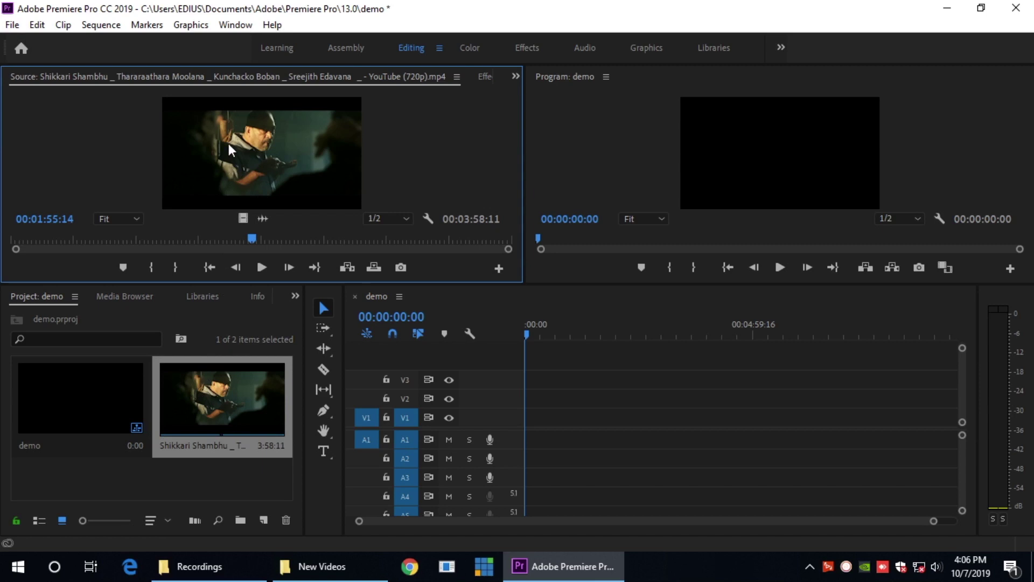
{"action": "left_click_drag", "start_coordinate": [244, 174], "coordinate": [521, 428]}
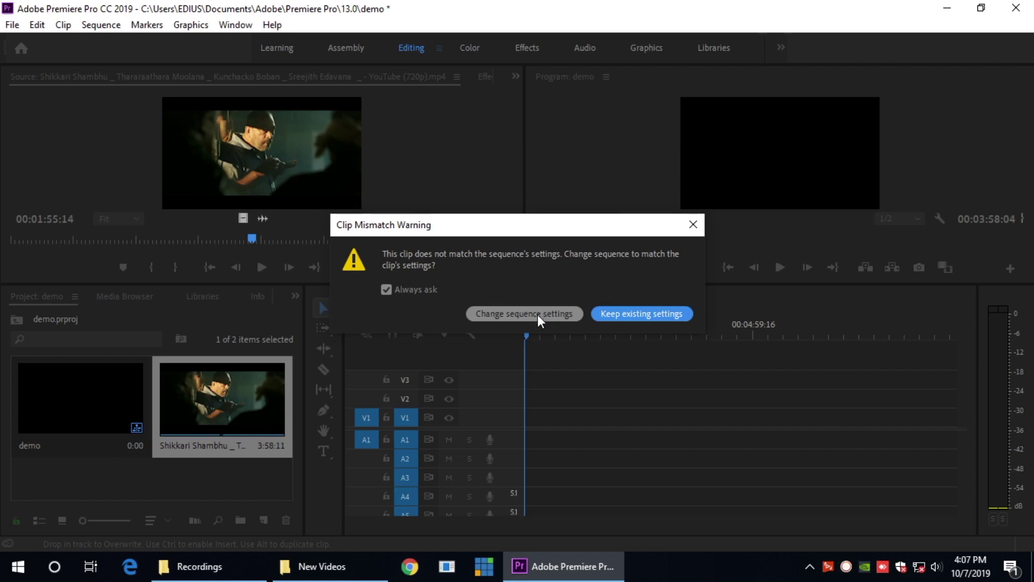
Answer the clip mismatch warning, then make the V1 video and A1 audio tracks taller
{"action": "left_click", "coordinate": [538, 315]}
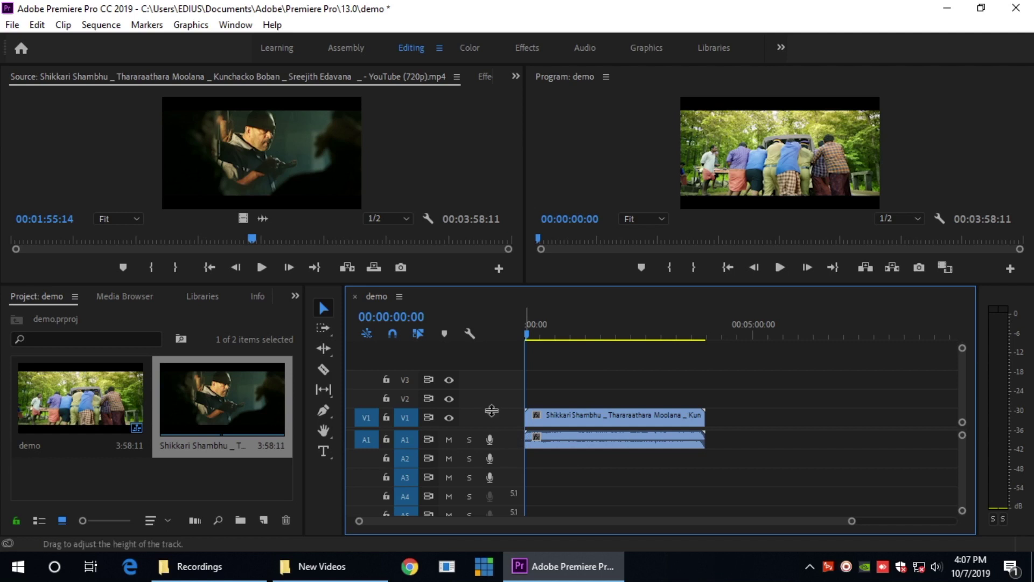
{"action": "left_click_drag", "start_coordinate": [491, 411], "coordinate": [491, 387]}
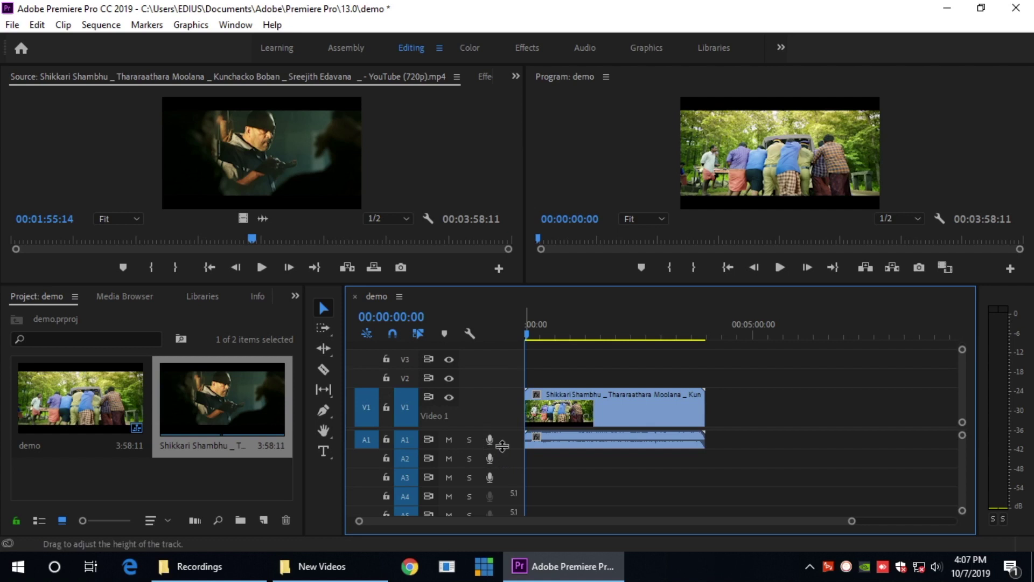
{"action": "left_click_drag", "start_coordinate": [502, 453], "coordinate": [508, 463]}
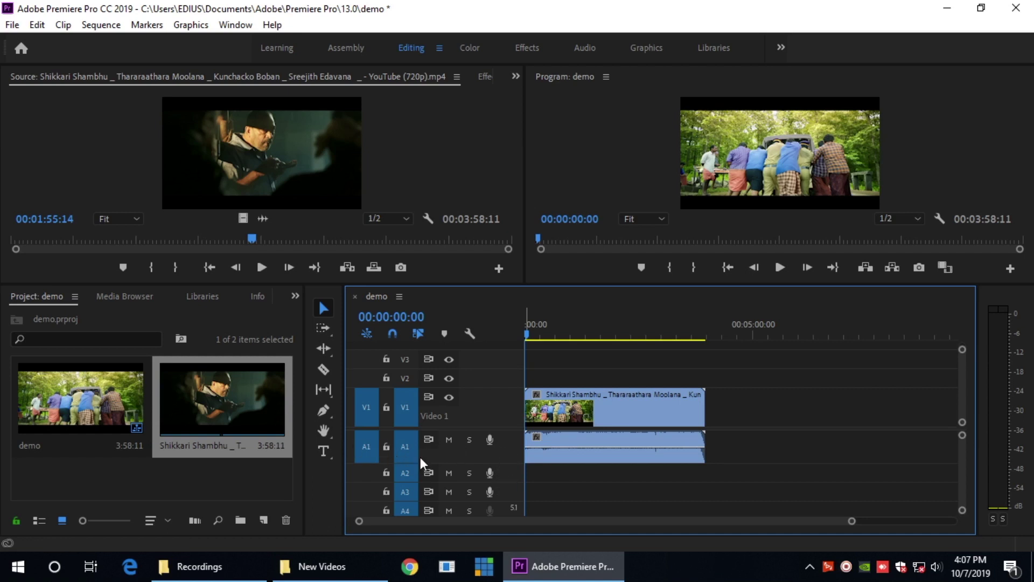
{"action": "left_click_drag", "start_coordinate": [505, 461], "coordinate": [505, 464]}
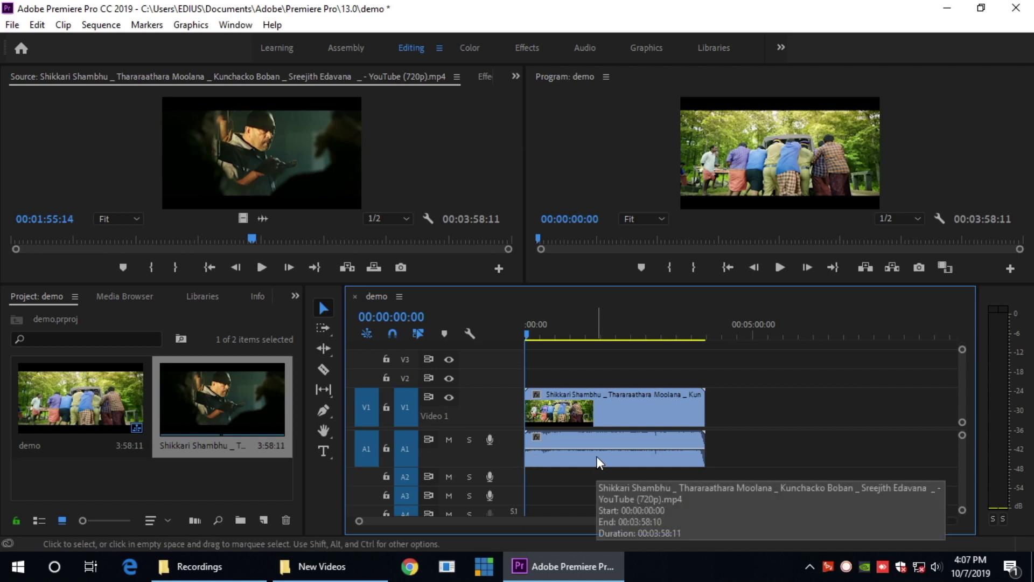
Razor-cut the Shikkari Shambhu clip at 00:00:08:14 and 00:00:20:04, then select the middle piece
{"action": "key", "text": "equal"}
{"action": "key", "text": "equal"}
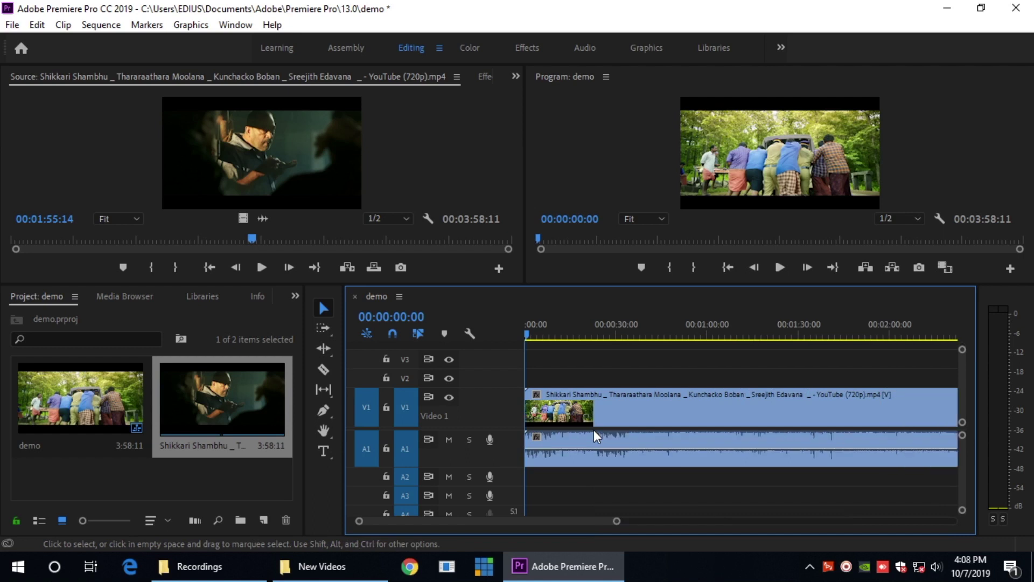
{"action": "key", "text": "equal"}
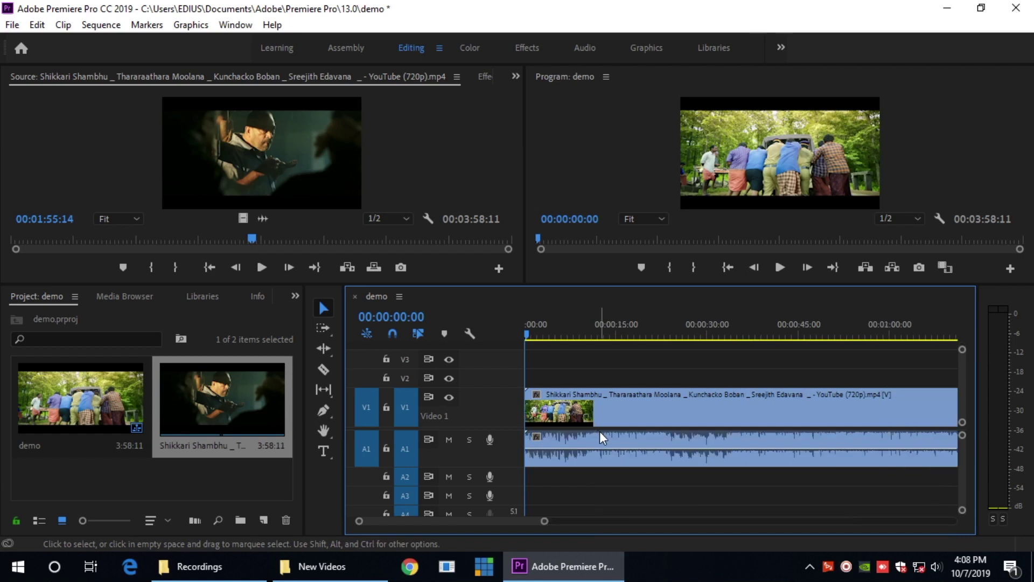
{"action": "key", "text": "minus"}
{"action": "key", "text": "minus"}
{"action": "key", "text": "minus"}
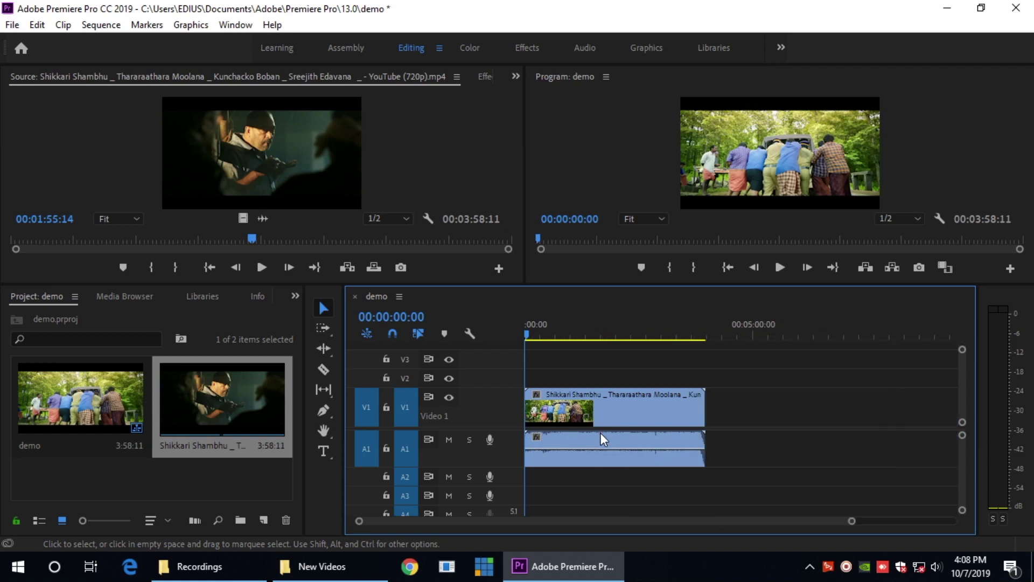
{"action": "key", "text": "equal"}
{"action": "key", "text": "equal"}
{"action": "key", "text": "equal"}
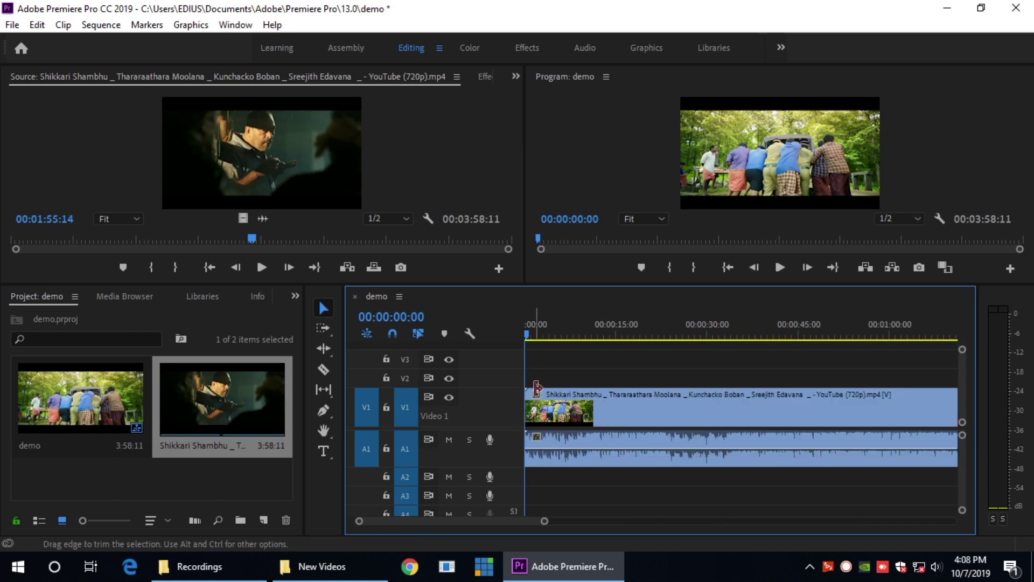
{"action": "left_click", "coordinate": [576, 330]}
{"action": "left_click", "coordinate": [327, 372]}
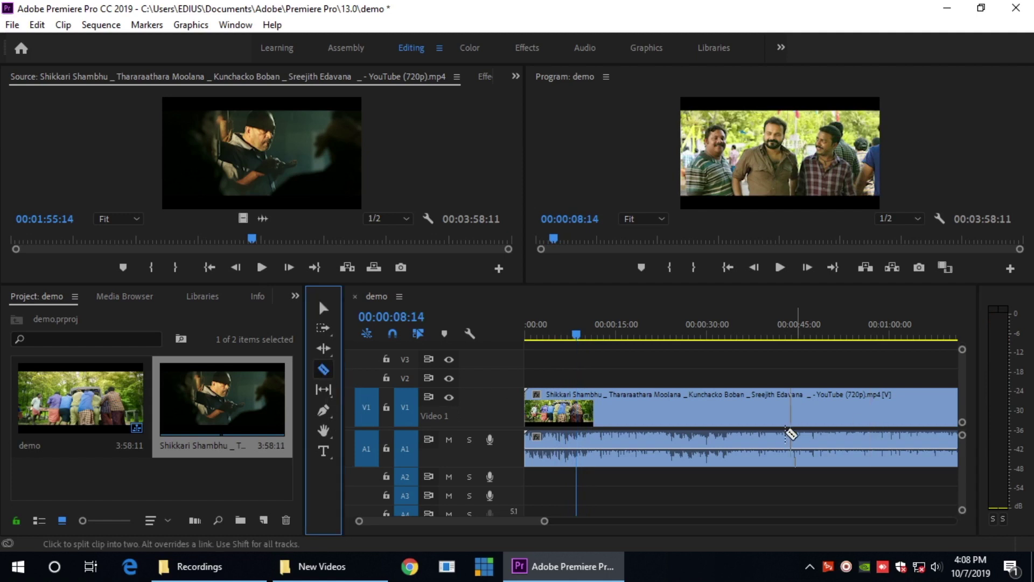
{"action": "left_click", "coordinate": [577, 407]}
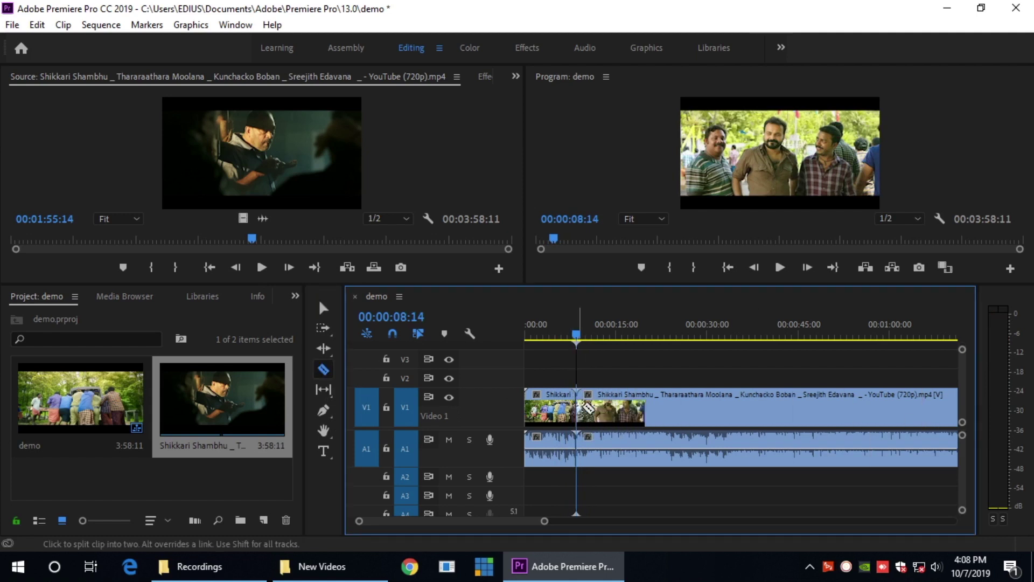
{"action": "left_click_drag", "start_coordinate": [579, 343], "coordinate": [647, 341]}
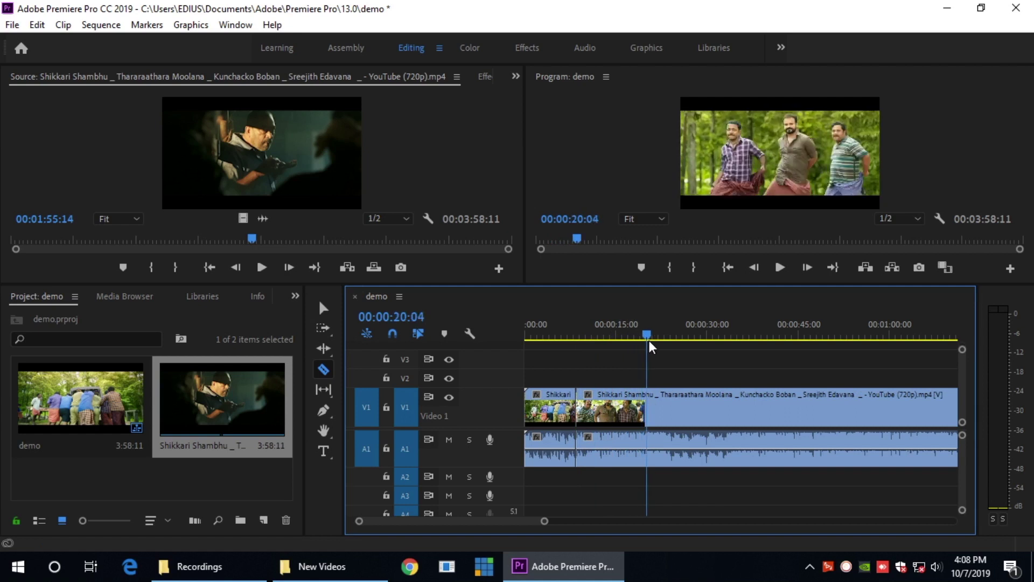
{"action": "left_click", "coordinate": [651, 415]}
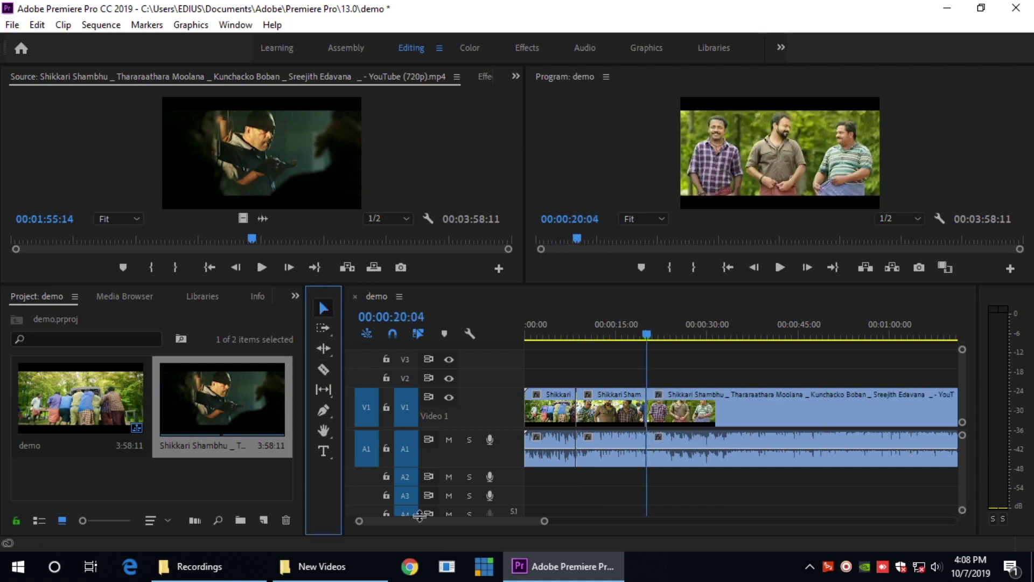
{"action": "left_click", "coordinate": [323, 308]}
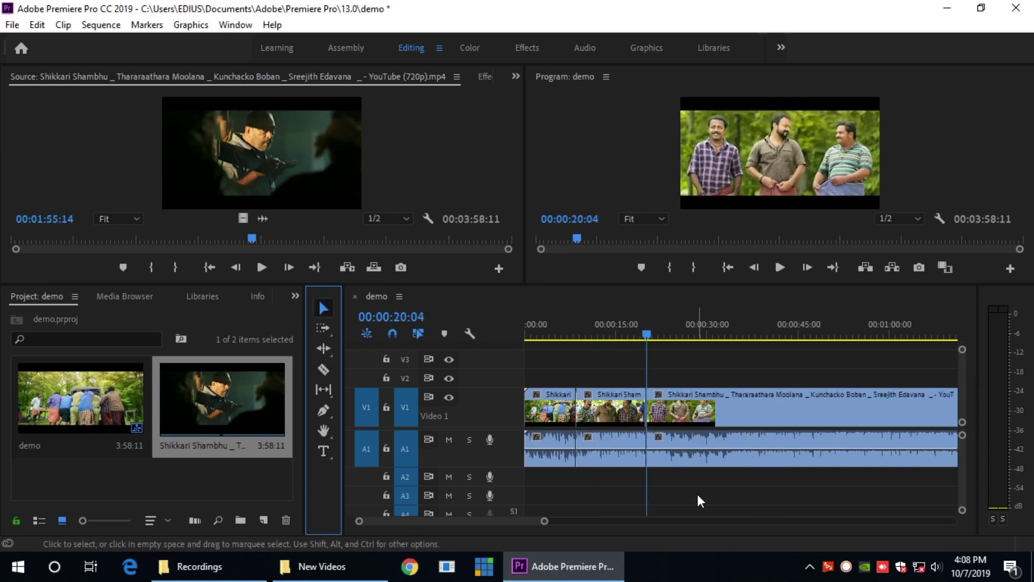
{"action": "left_click", "coordinate": [597, 405]}
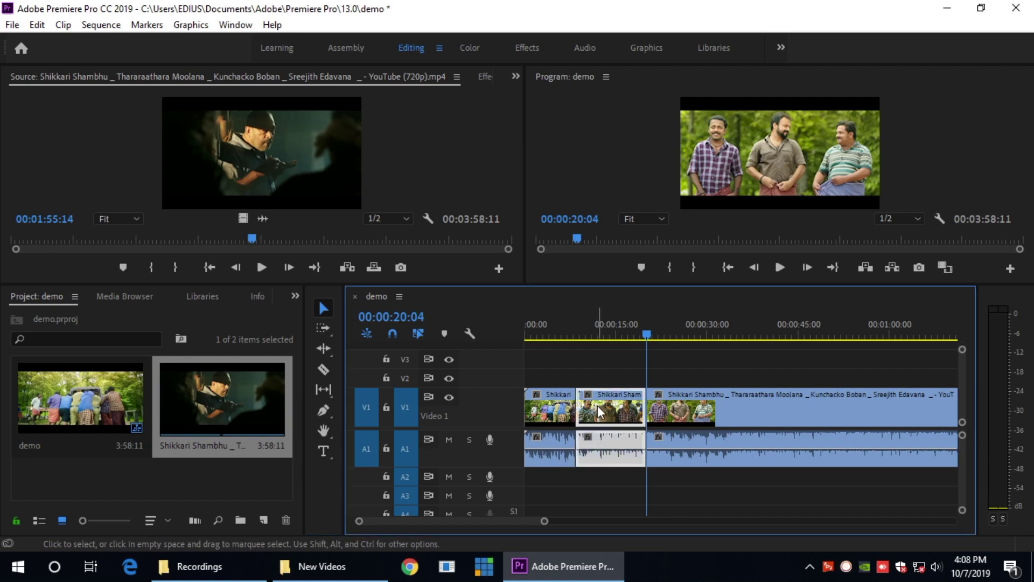
{"action": "left_click_drag", "start_coordinate": [649, 333], "coordinate": [625, 339]}
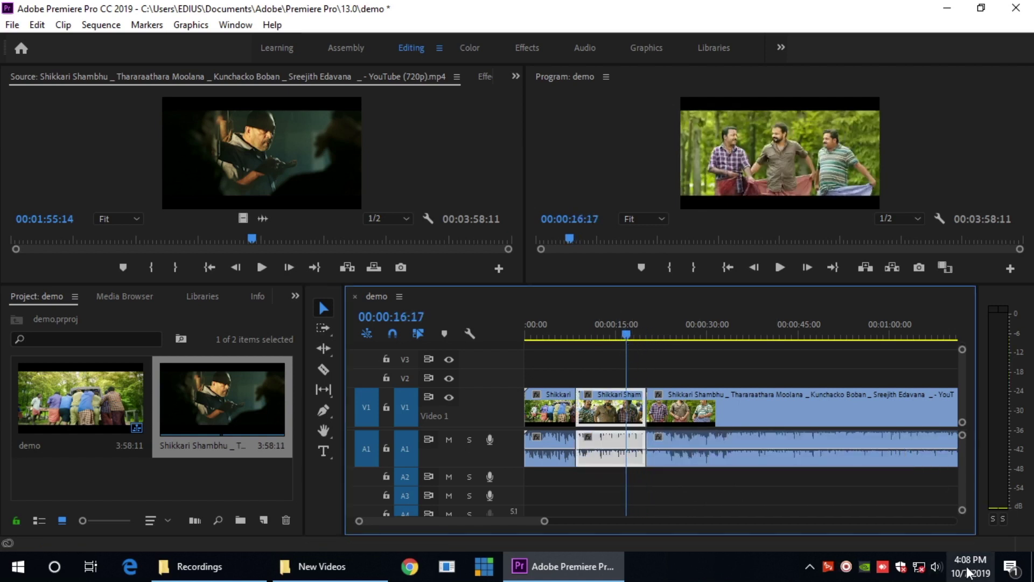
{"action": "left_click", "coordinate": [937, 572]}
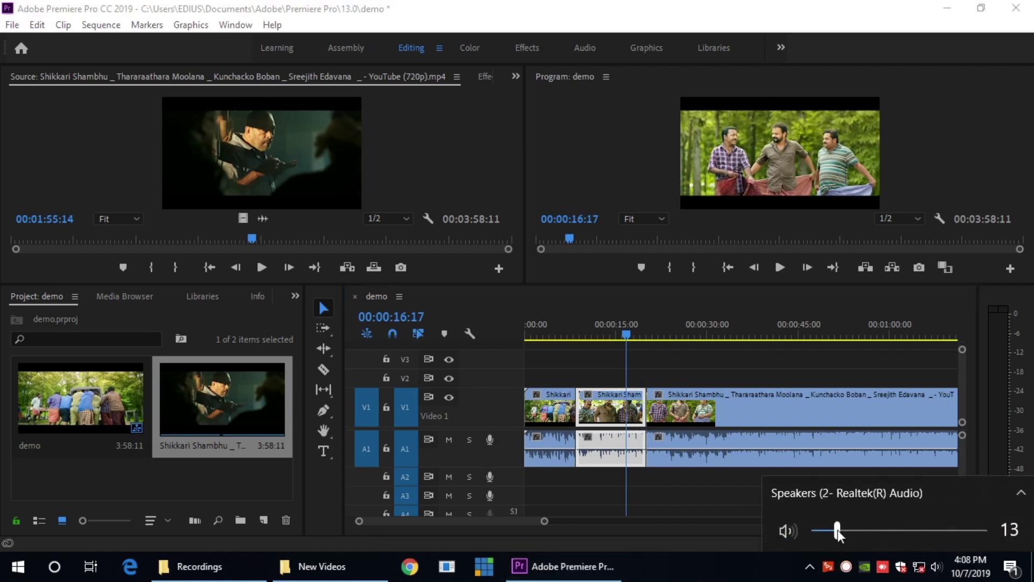
{"action": "left_click_drag", "start_coordinate": [839, 529], "coordinate": [835, 531]}
{"action": "left_click", "coordinate": [618, 415]}
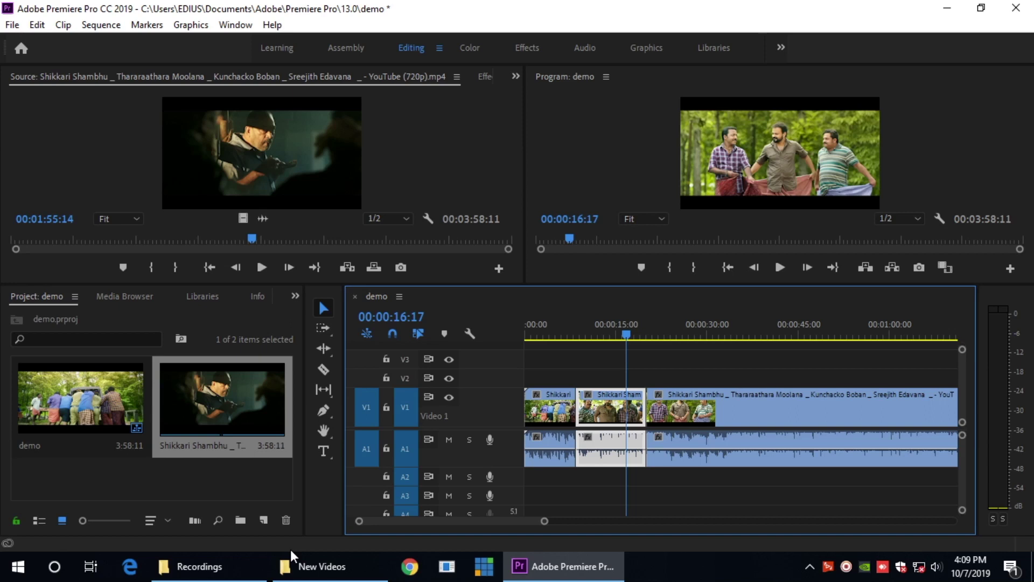
{"action": "key", "text": "ctrl+r"}
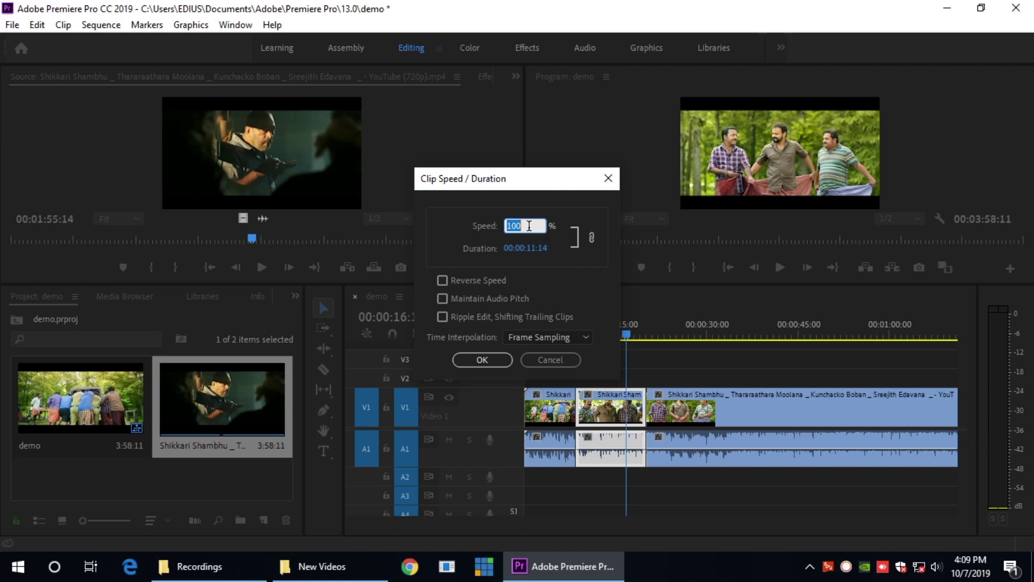
Change the middle piece's speed to 25% in Clip Speed/Duration and apply it
{"action": "type", "text": "25"}
{"action": "left_click", "coordinate": [497, 360]}
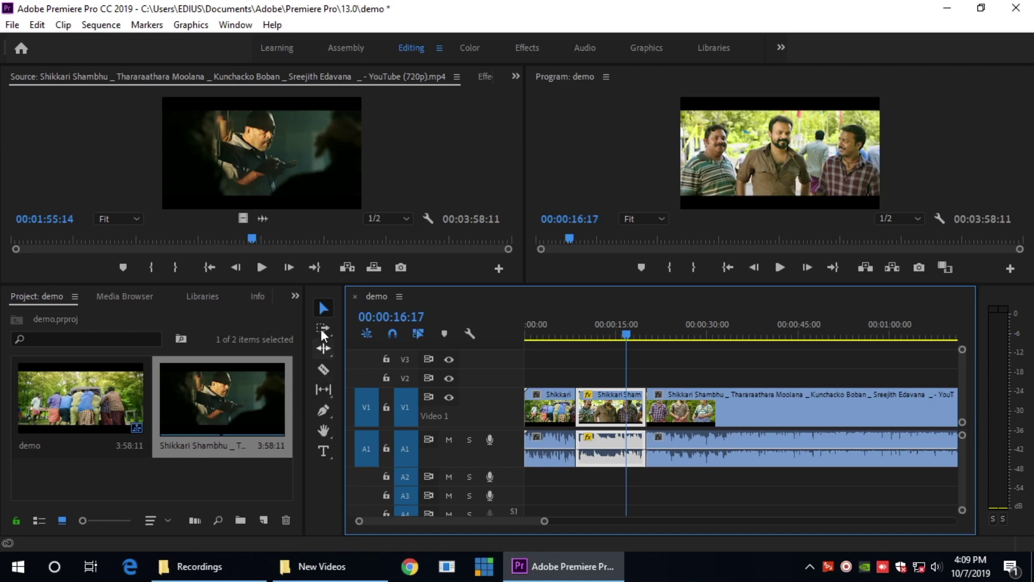
With the Pen tool, add a lowered volume keyframe on the middle audio piece and one on the first piece
{"action": "left_click", "coordinate": [324, 410]}
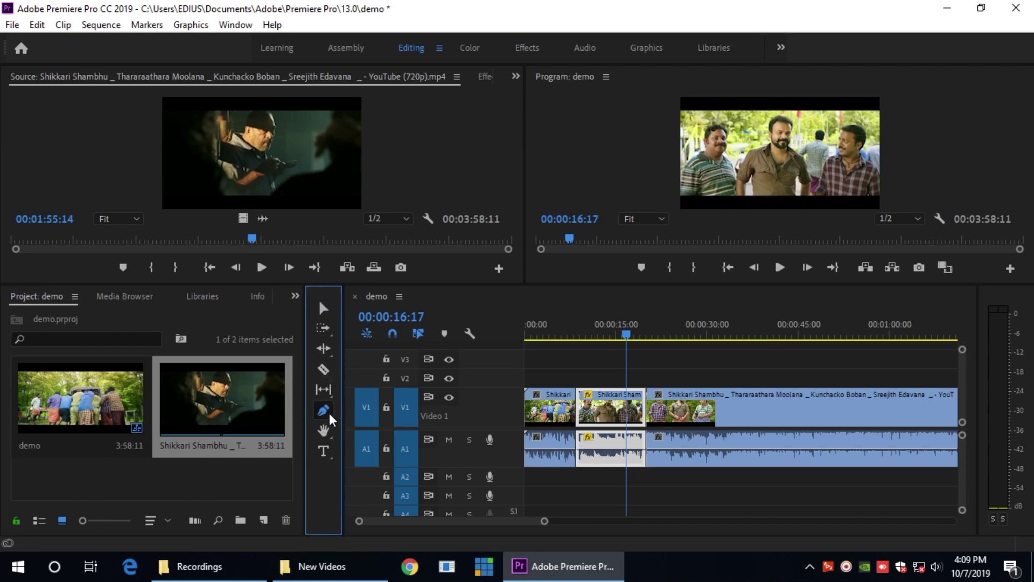
{"action": "left_click_drag", "start_coordinate": [609, 449], "coordinate": [607, 461]}
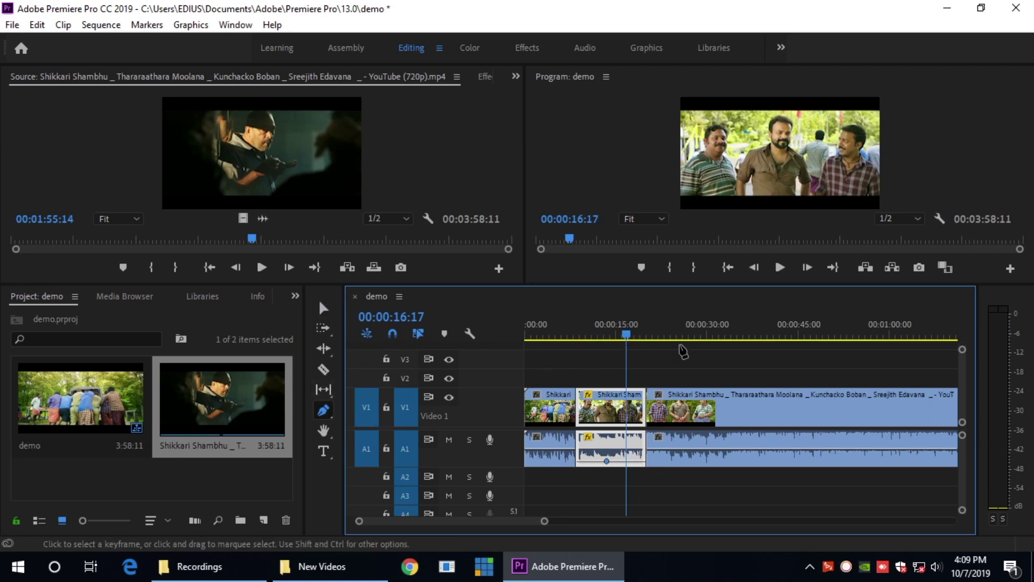
{"action": "left_click_drag", "start_coordinate": [621, 334], "coordinate": [557, 335]}
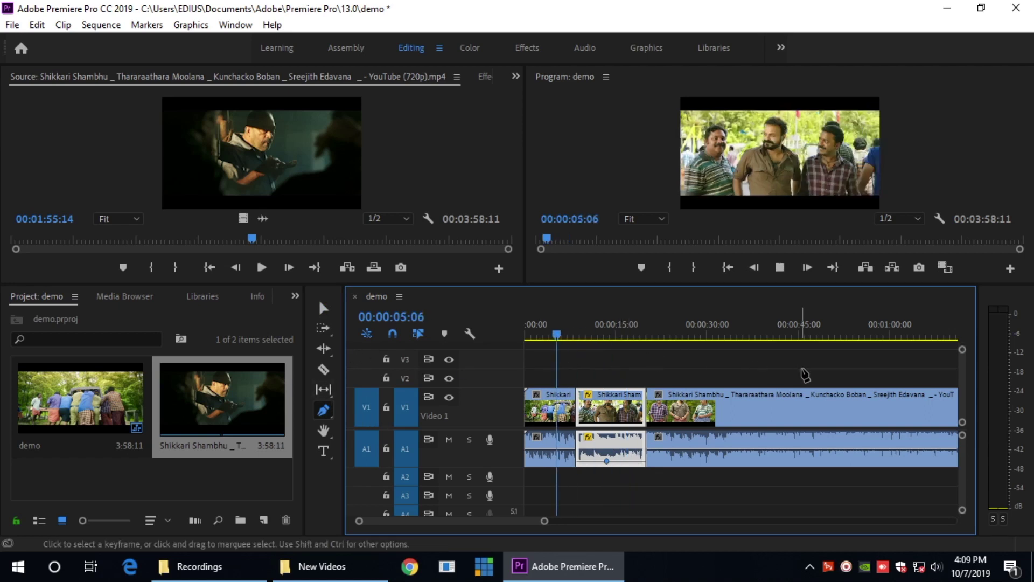
{"action": "key", "text": "space"}
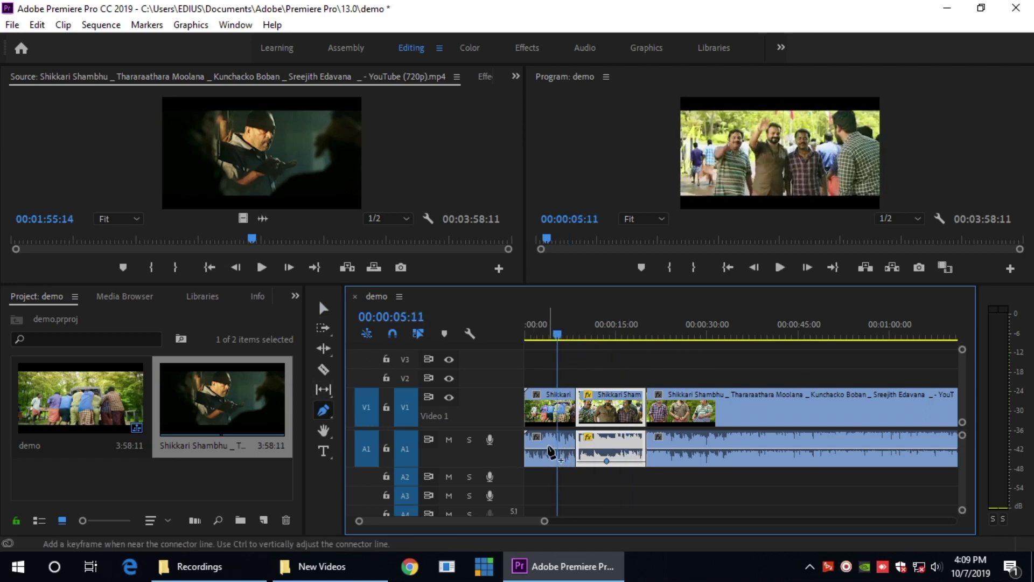
{"action": "left_click", "coordinate": [540, 462]}
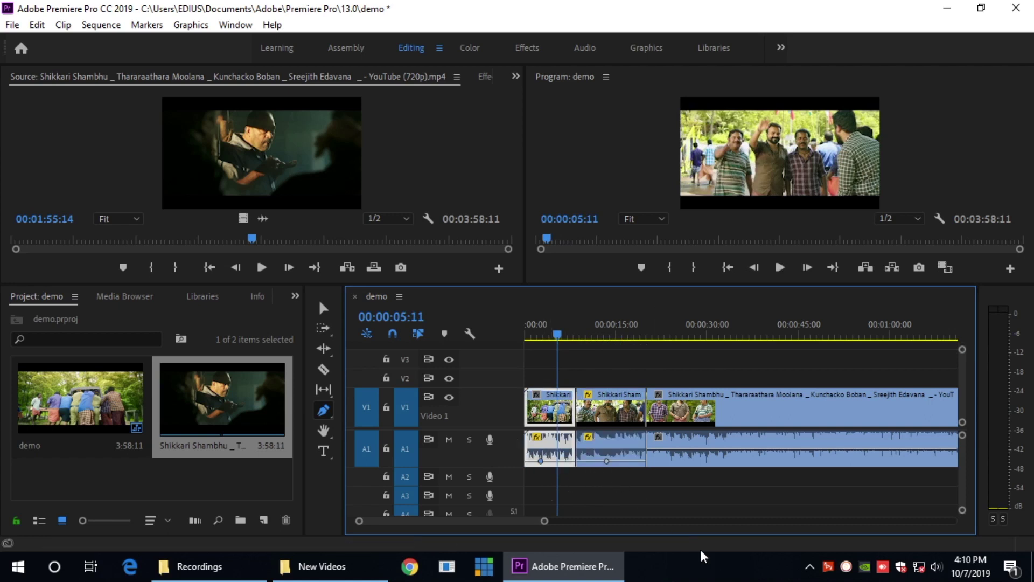
Play back to review, then add a volume keyframe on the third audio piece near 00:00:27:01
{"action": "key", "text": "space"}
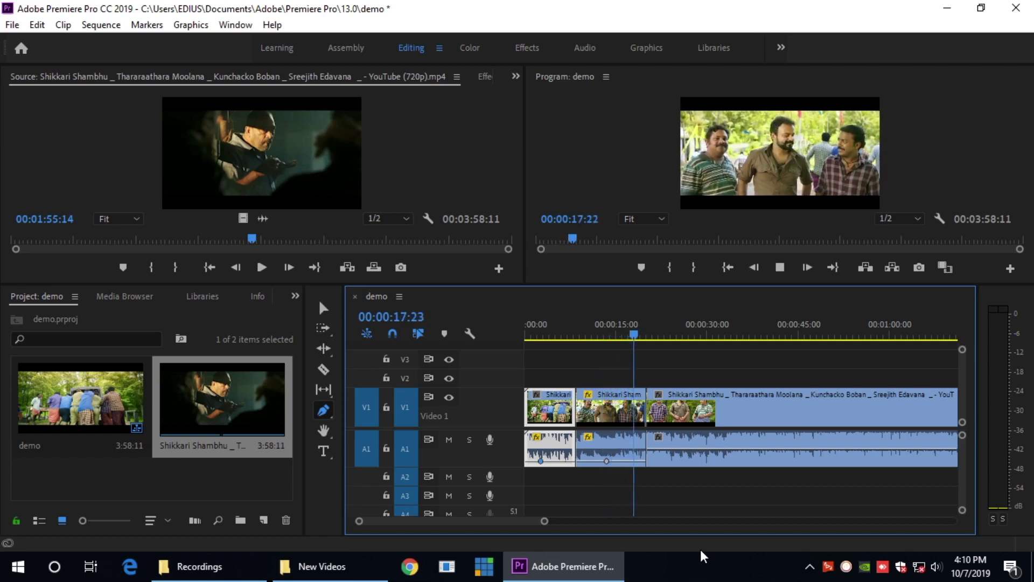
{"action": "key", "text": "space"}
{"action": "left_click_drag", "start_coordinate": [636, 338], "coordinate": [690, 338]}
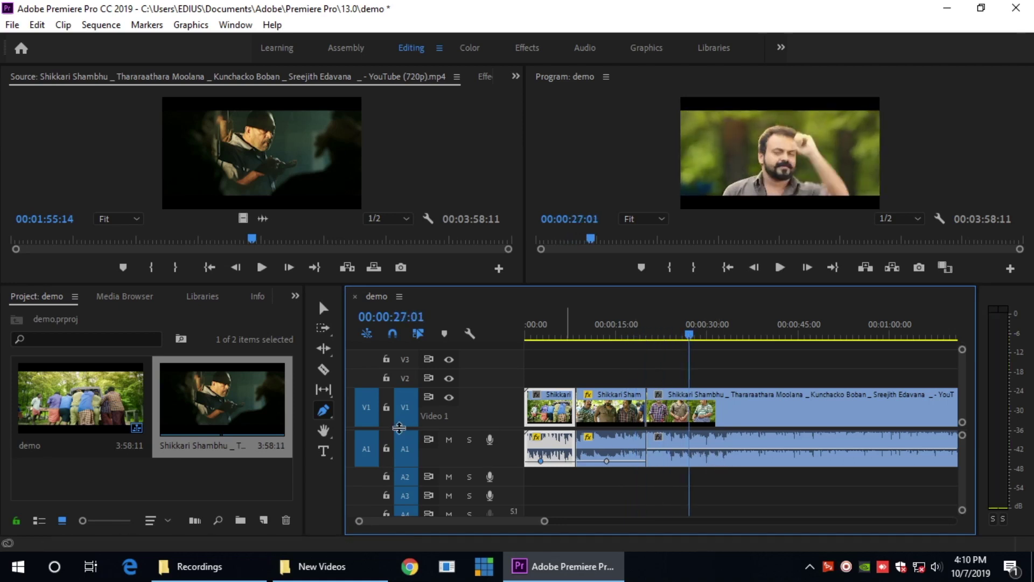
{"action": "left_click", "coordinate": [745, 461]}
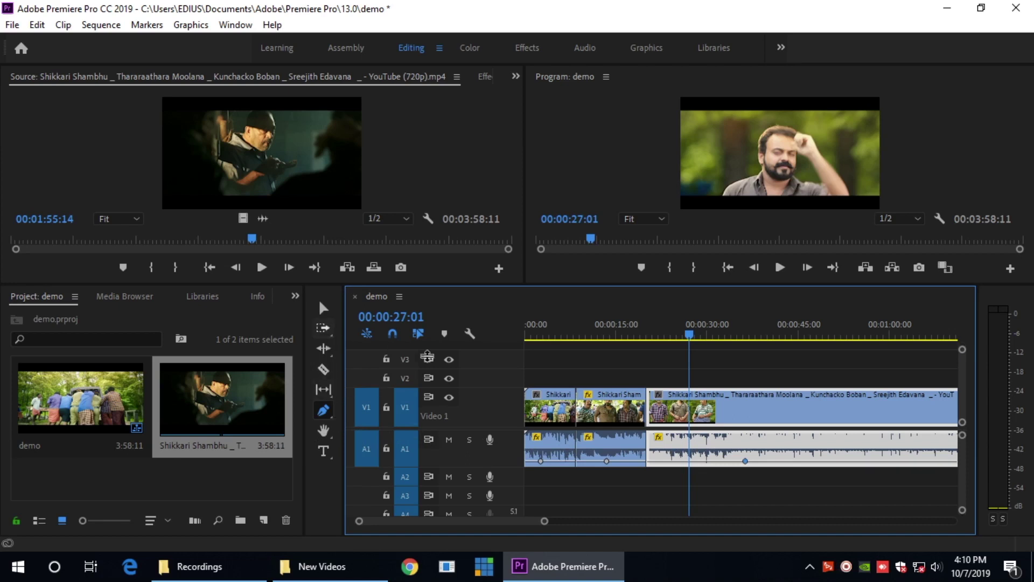
Razor-cut the clip at 00:00:27:01 and speed the short piece before it up to 500%
{"action": "left_click", "coordinate": [322, 370]}
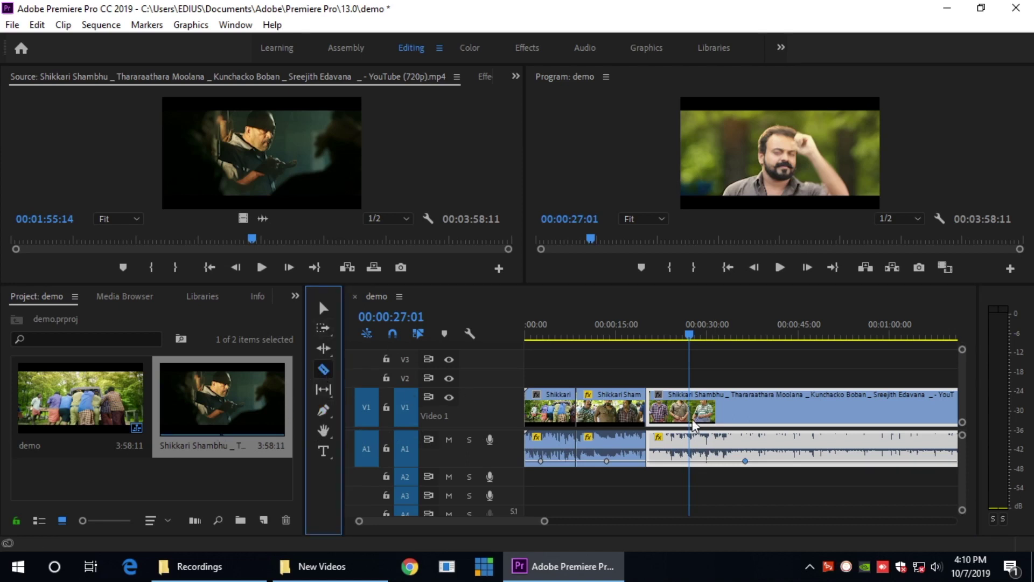
{"action": "left_click", "coordinate": [715, 446]}
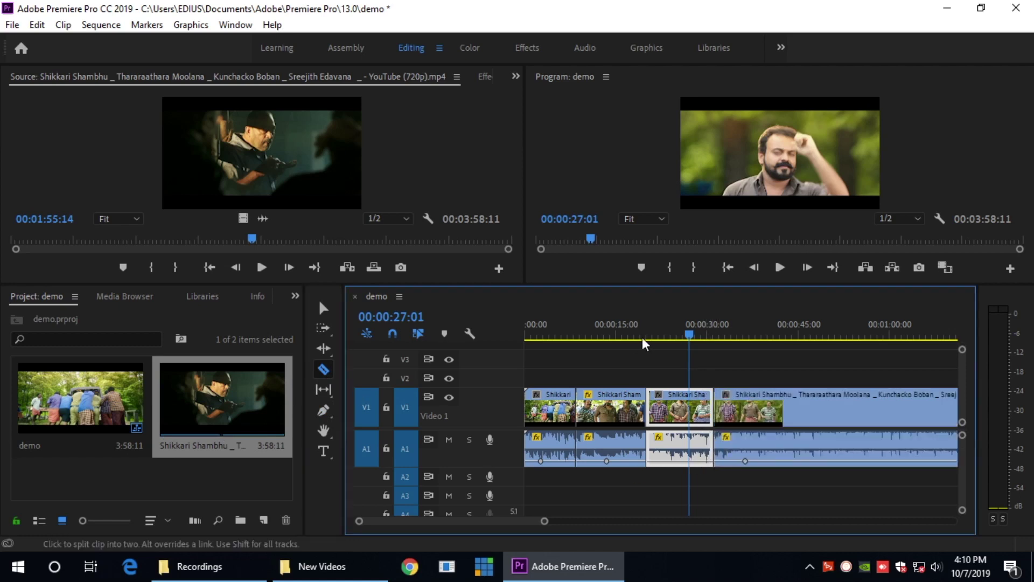
{"action": "left_click_drag", "start_coordinate": [688, 336], "coordinate": [669, 351]}
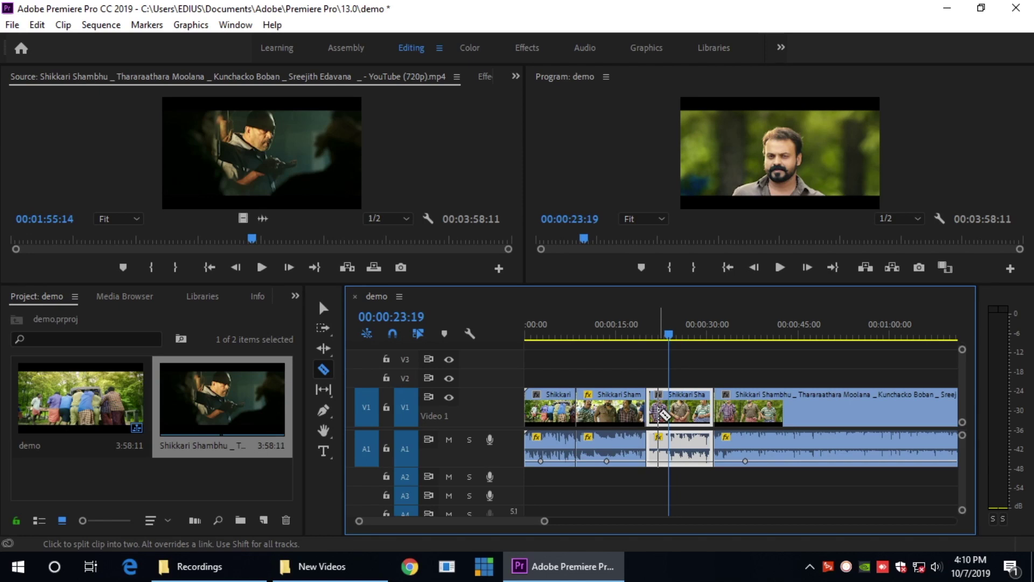
{"action": "key", "text": "ctrl+r"}
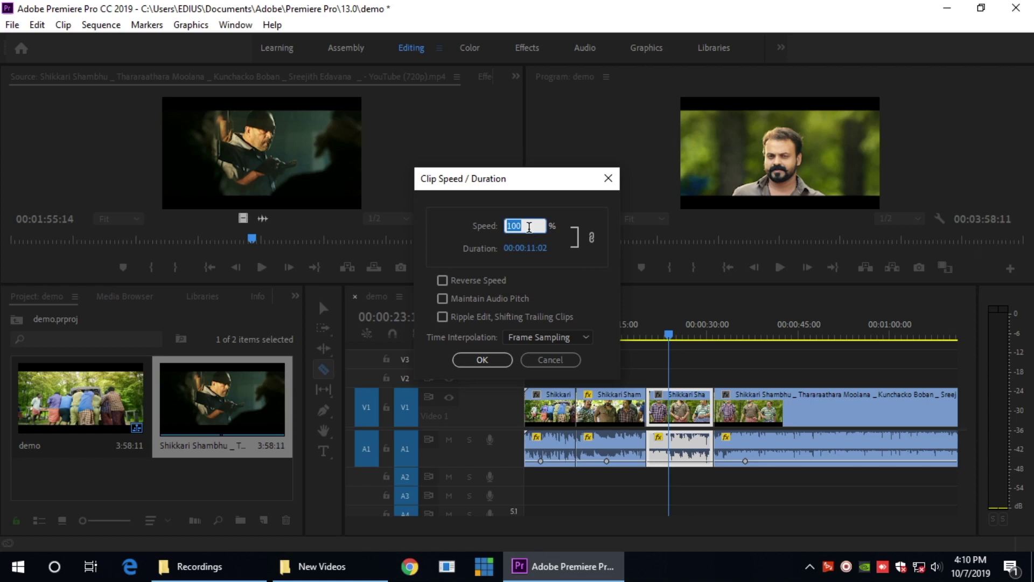
{"action": "type", "text": "50"}
{"action": "key", "text": "Return"}
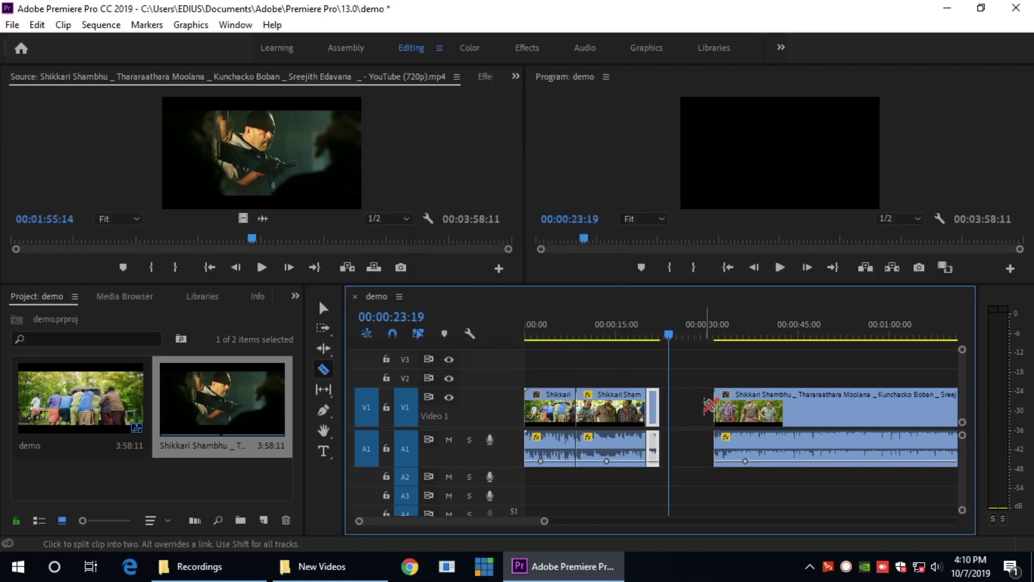
Preview the sped-up piece, then ripple-delete the V1 gap so the sequence runs 00:03:49:14
{"action": "left_click", "coordinate": [662, 339]}
{"action": "left_click", "coordinate": [640, 338]}
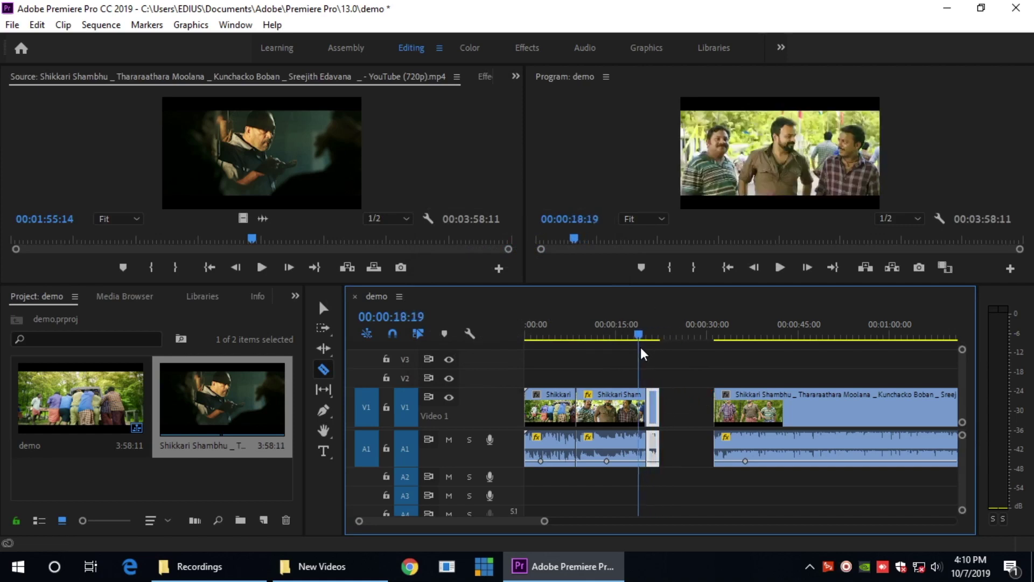
{"action": "key", "text": "space"}
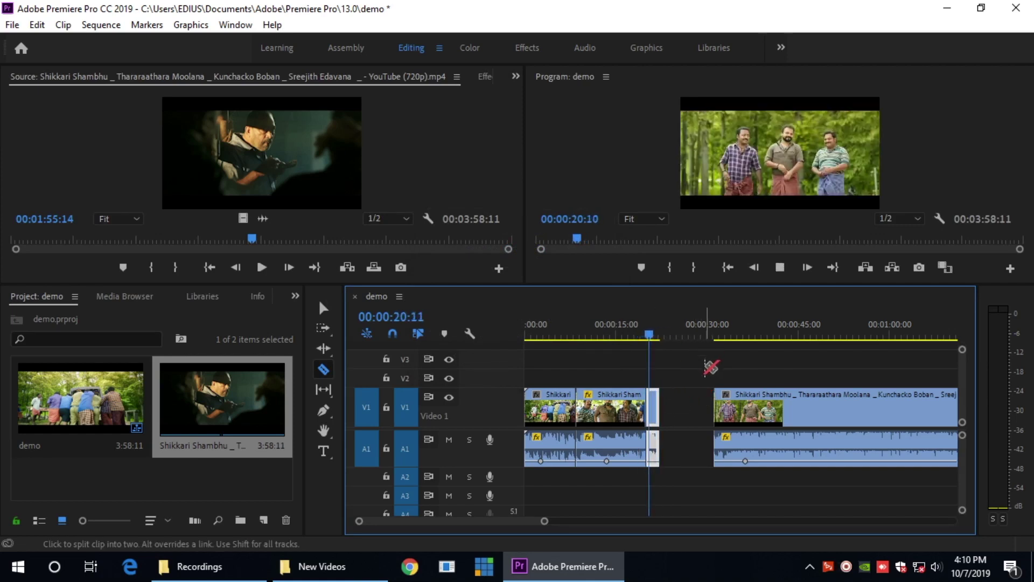
{"action": "key", "text": "space"}
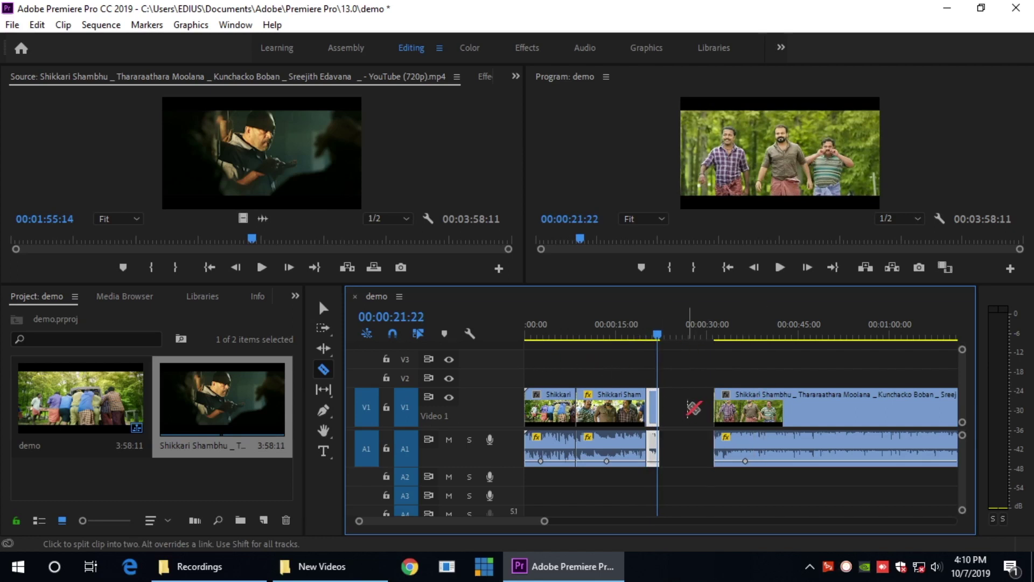
{"action": "left_click", "coordinate": [324, 308]}
{"action": "left_click", "coordinate": [703, 417]}
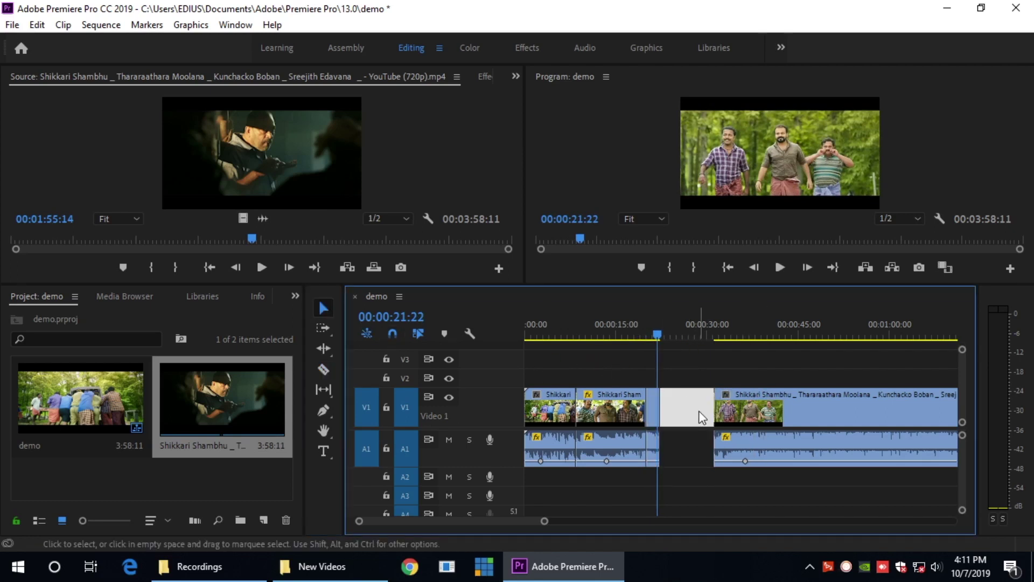
{"action": "key", "text": "Delete"}
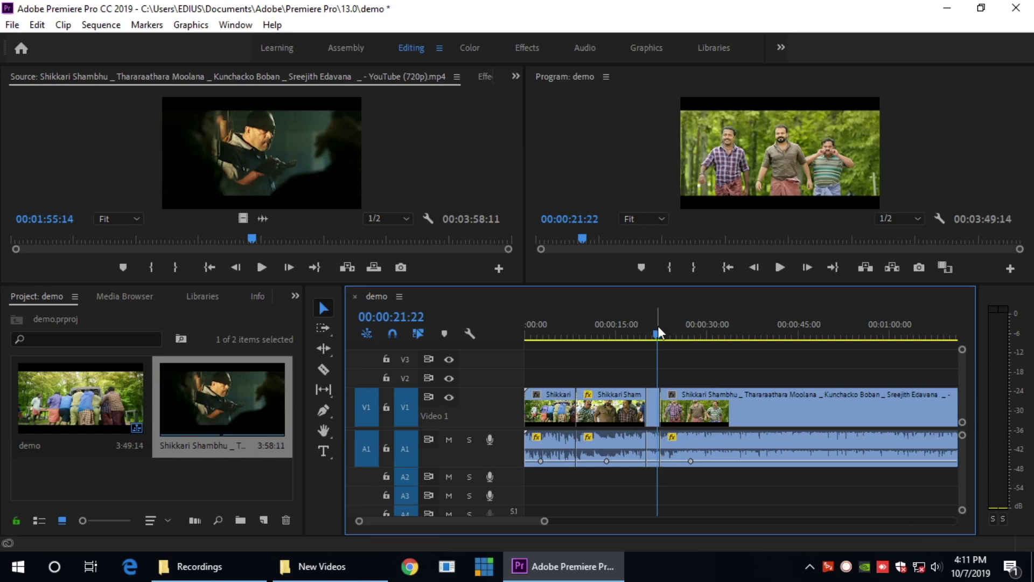
{"action": "left_click_drag", "start_coordinate": [658, 330], "coordinate": [650, 337]}
{"action": "key", "text": "space"}
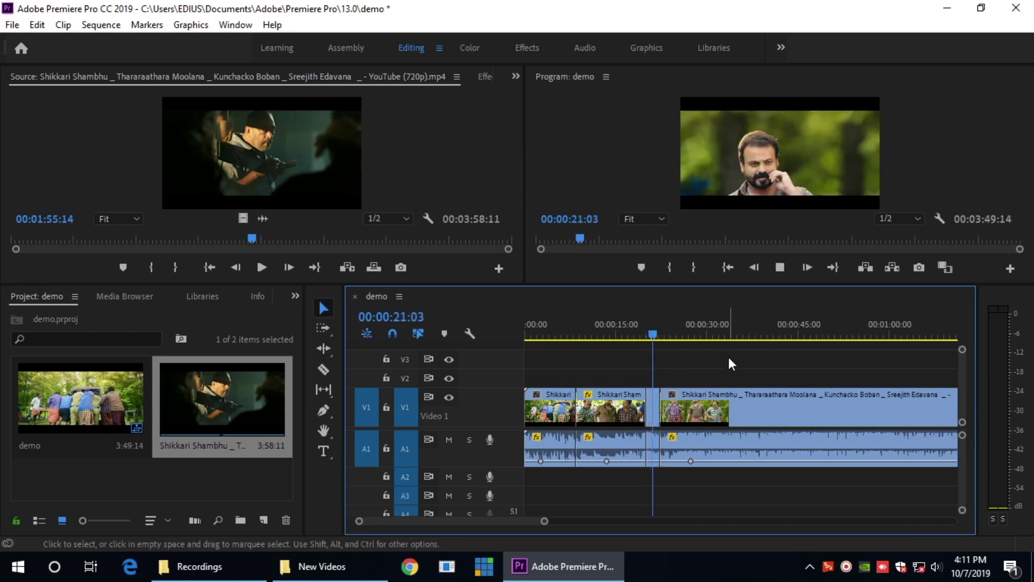
{"action": "key", "text": "space"}
{"action": "key", "text": "space"}
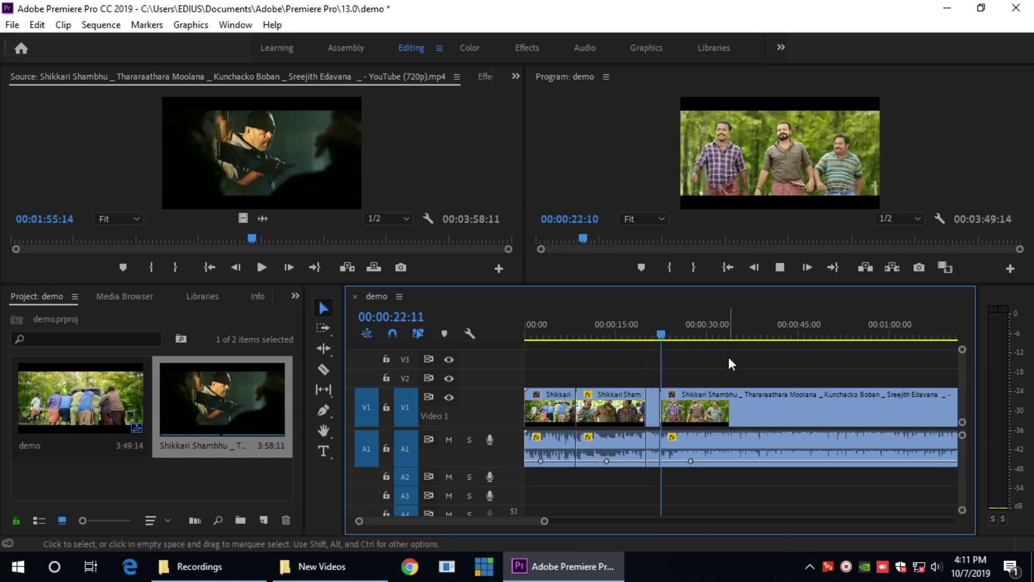
{"action": "key", "text": "space"}
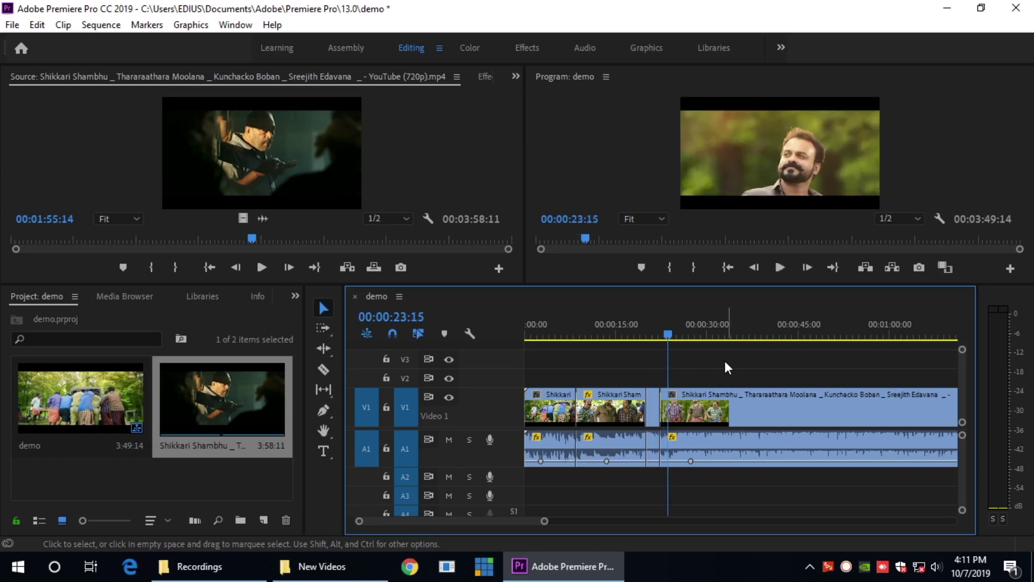
{"action": "left_click_drag", "start_coordinate": [664, 332], "coordinate": [617, 345]}
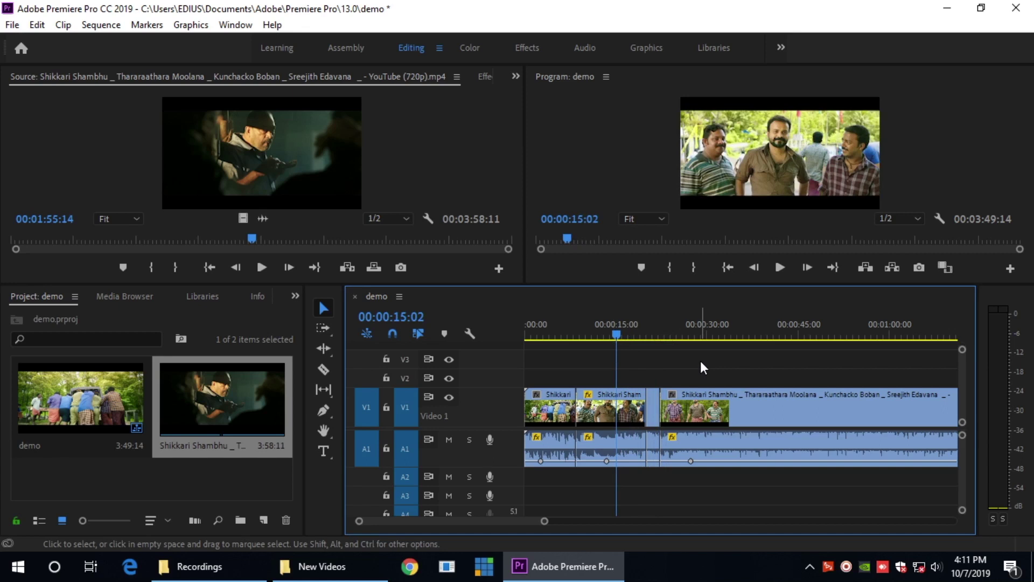
{"action": "key", "text": "space"}
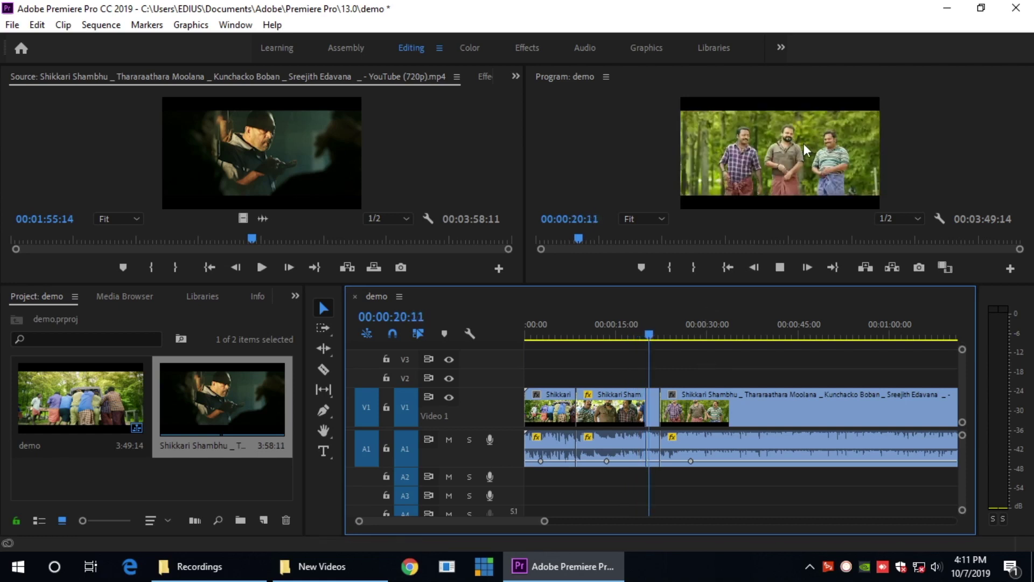
{"action": "left_click", "coordinate": [754, 267]}
{"action": "left_click_drag", "start_coordinate": [677, 334], "coordinate": [659, 344]}
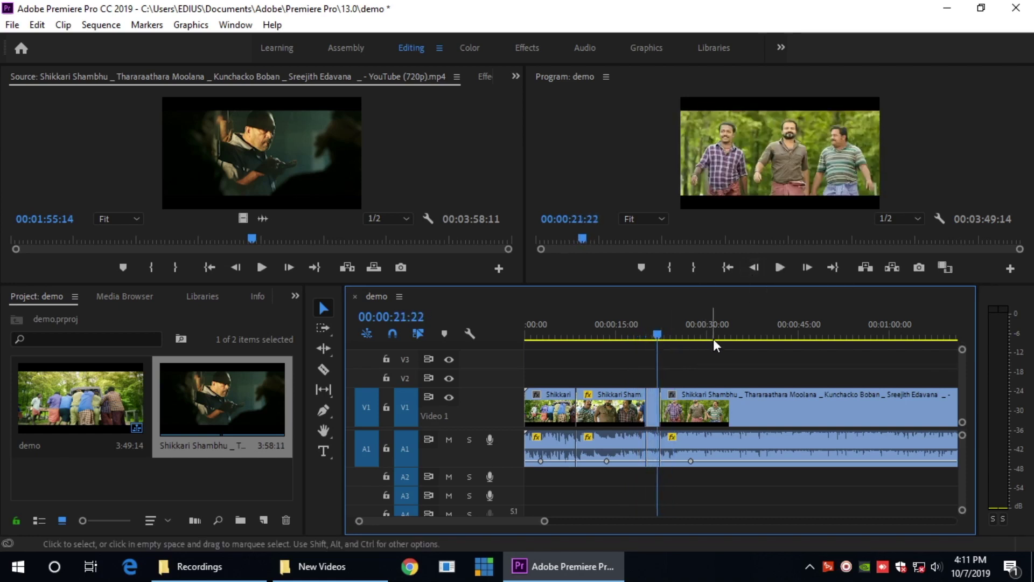
{"action": "key", "text": "space"}
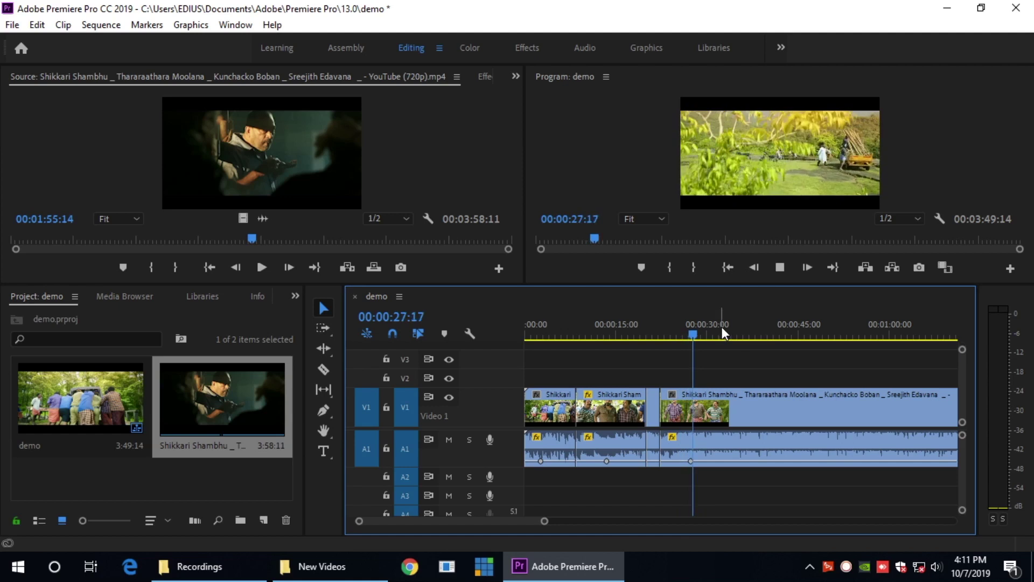
{"action": "key", "text": "space"}
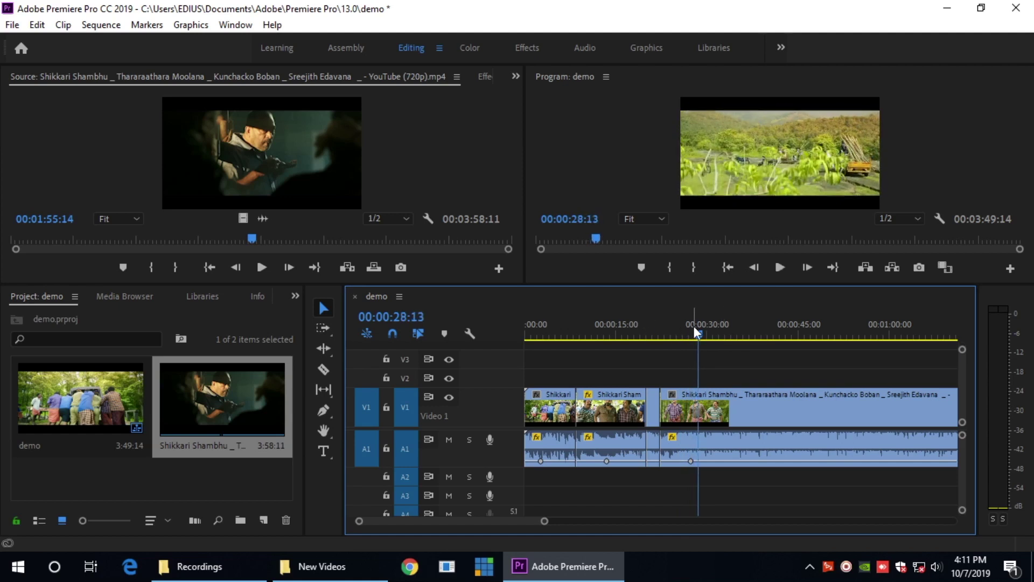
{"action": "left_click_drag", "start_coordinate": [693, 325], "coordinate": [692, 342]}
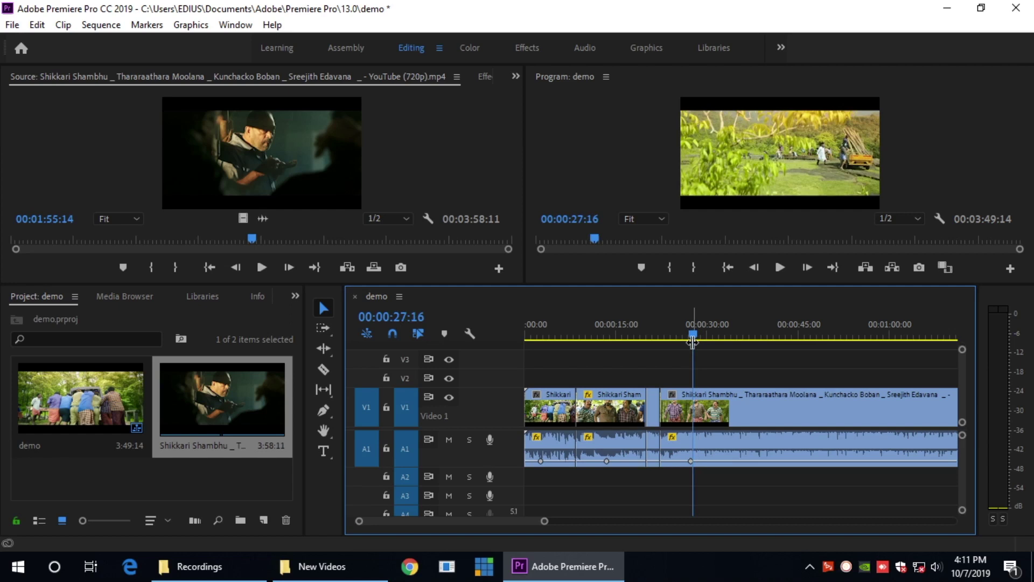
Razor the final V1/A1 clip at 00:00:27:16, then select the last timeline clip with the Selection tool
{"action": "left_click", "coordinate": [323, 369]}
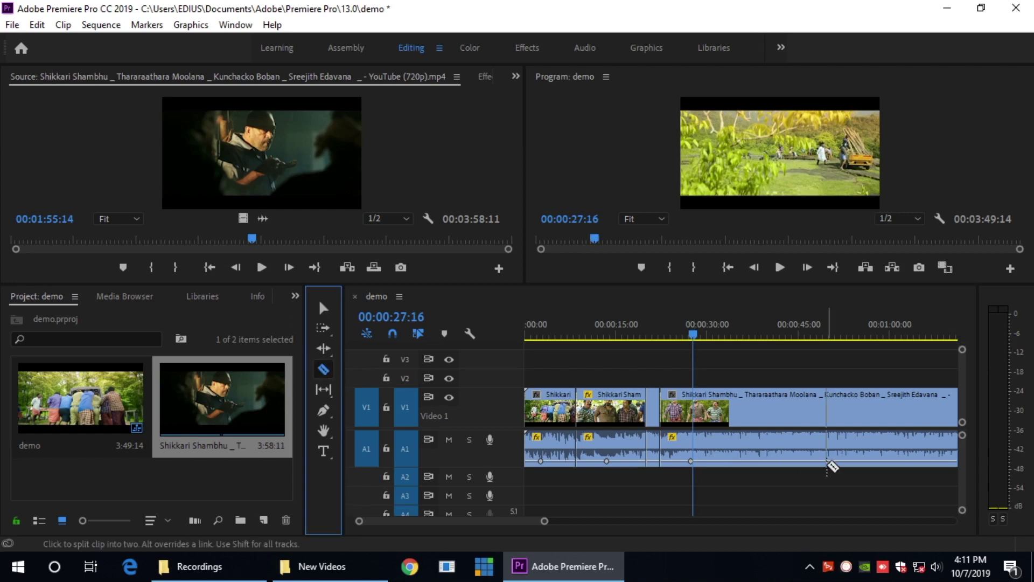
{"action": "left_click", "coordinate": [695, 407]}
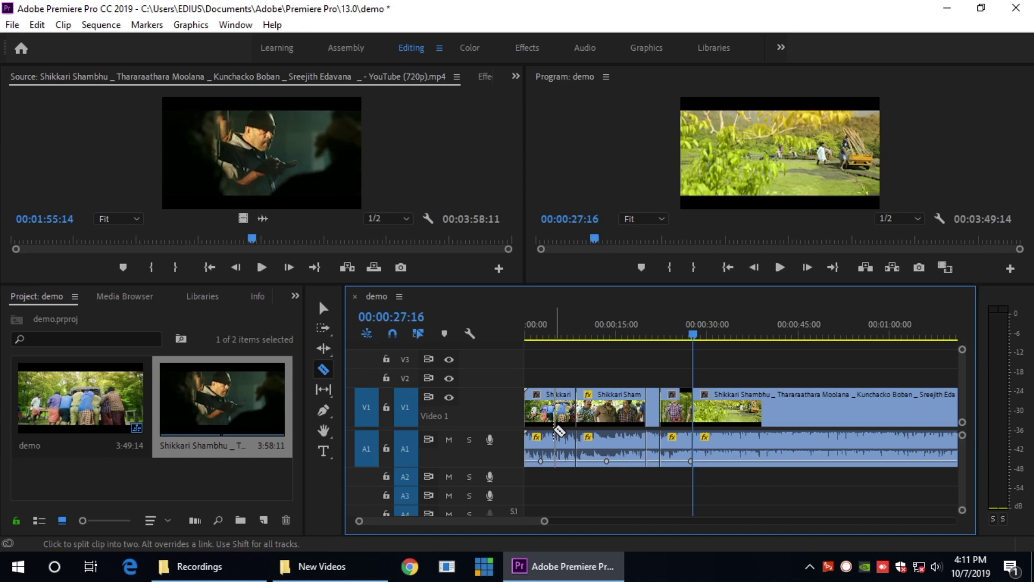
{"action": "key", "text": "v"}
{"action": "left_click", "coordinate": [821, 438]}
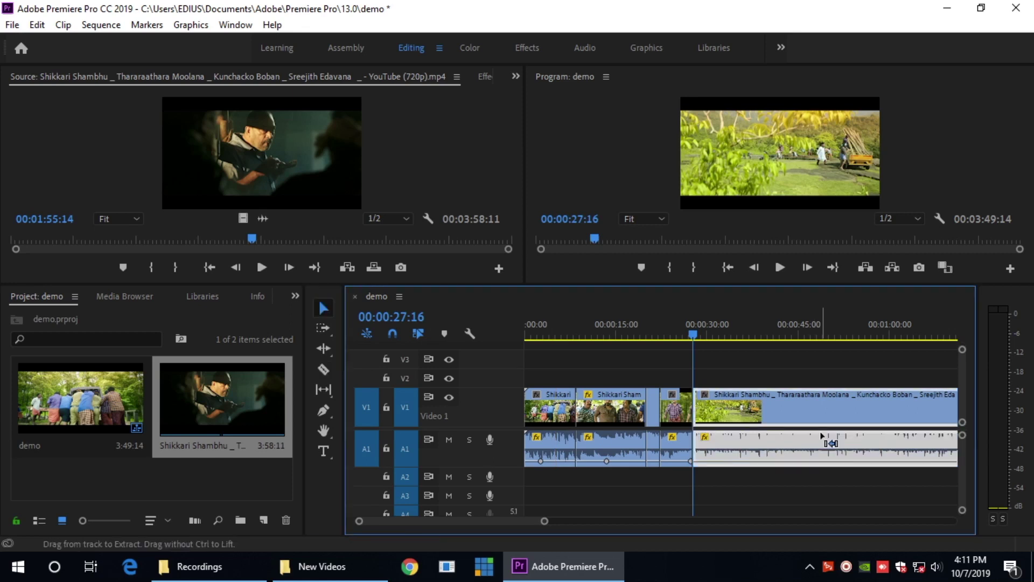